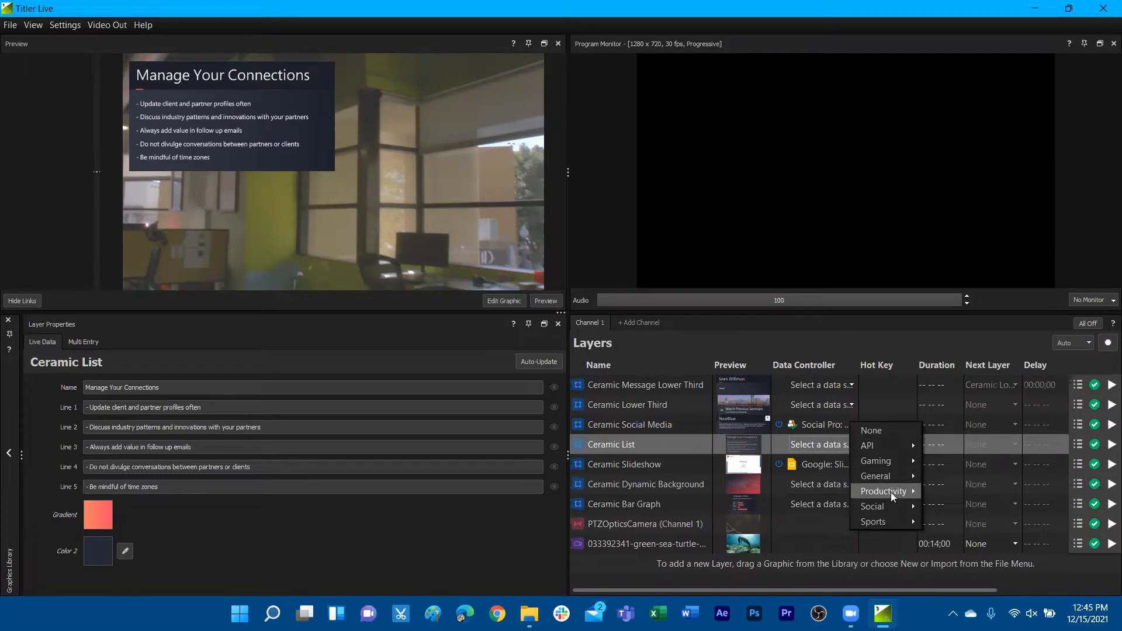
# Assign the Google Sheets data controller to the Ceramic List layer and open the Fruit spreadsheet in it.
pyautogui.moveTo(970, 498)
pyautogui.moveTo(1009, 494)
pyautogui.click(1063, 496)
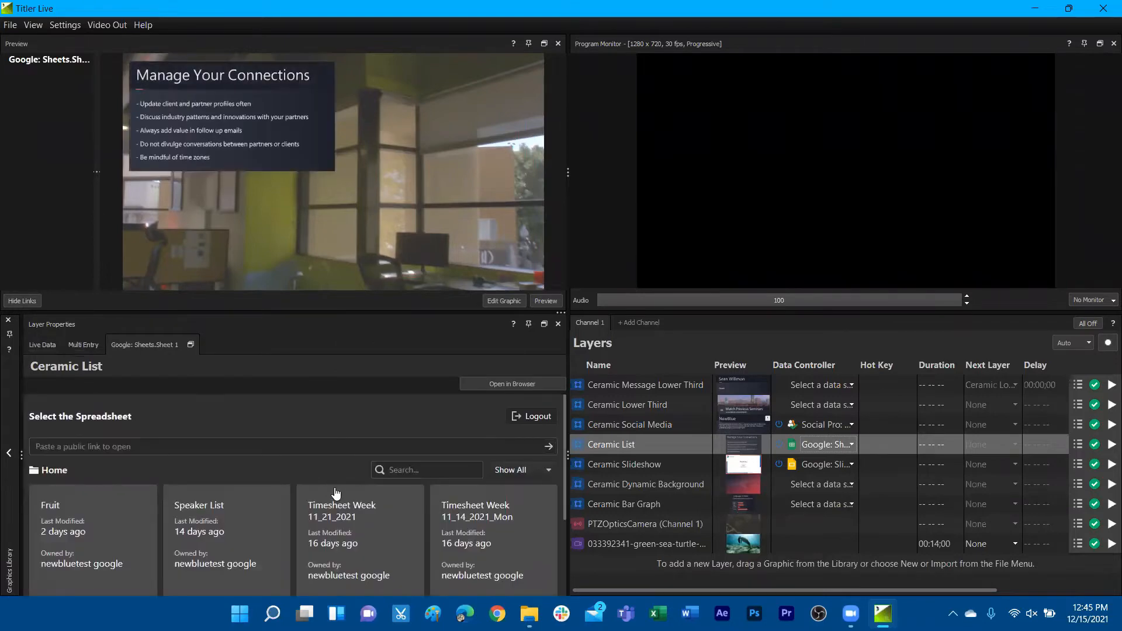
pyautogui.scroll(-3, 273, 424)
pyautogui.scroll(3, 312, 457)
pyautogui.scroll(-2, 190, 471)
pyautogui.scroll(1, 186, 473)
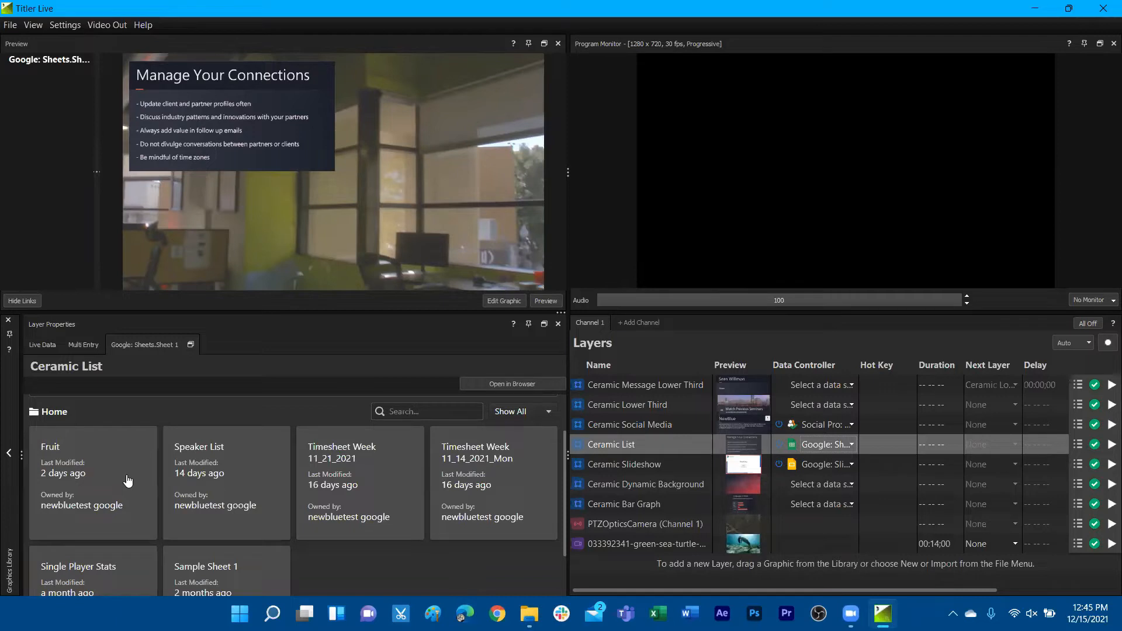
pyautogui.scroll(-1, 117, 479)
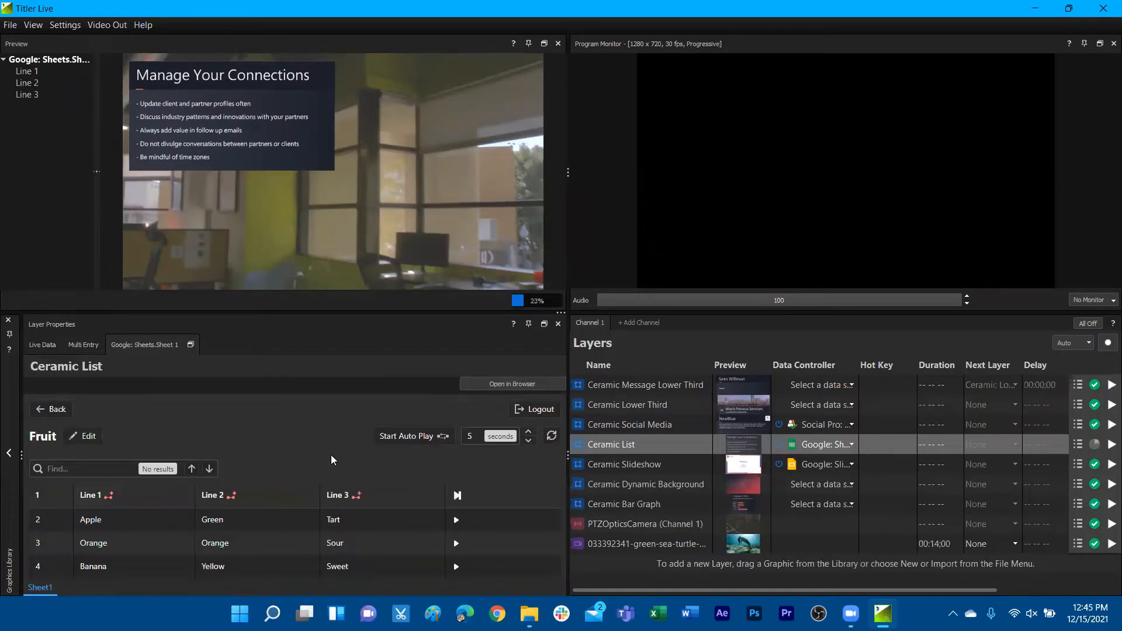
# Link the spreadsheet's Line 1 column to the graphic's title, Line 2 to its first bullet and Line 3 to its second bullet.
pyautogui.moveTo(563, 314); pyautogui.dragTo(566, 254)
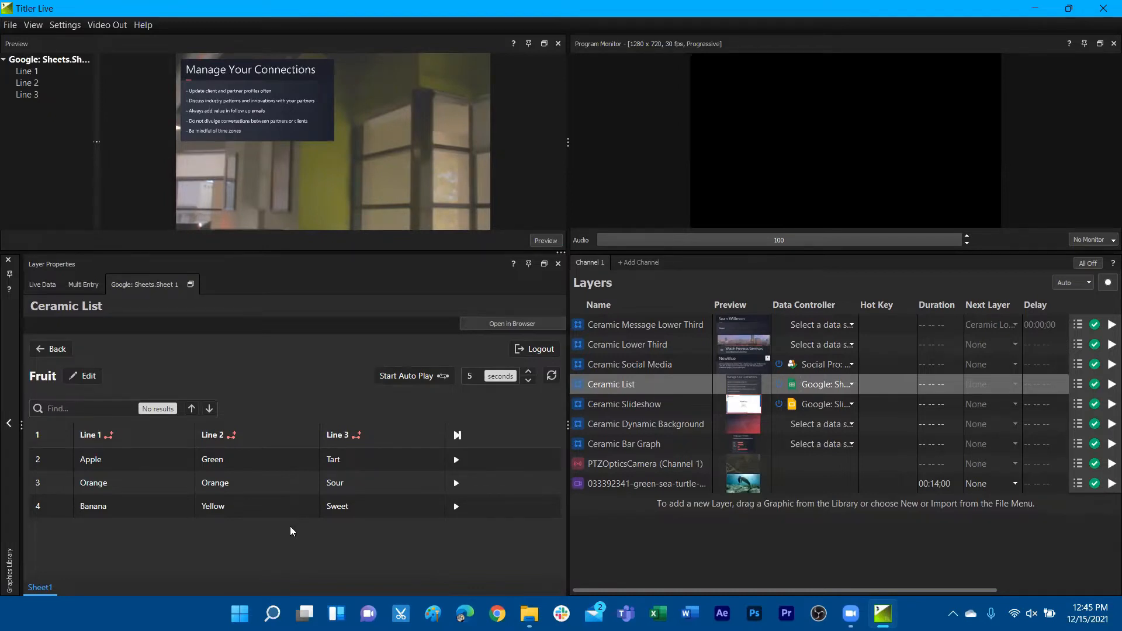
pyautogui.click(109, 438)
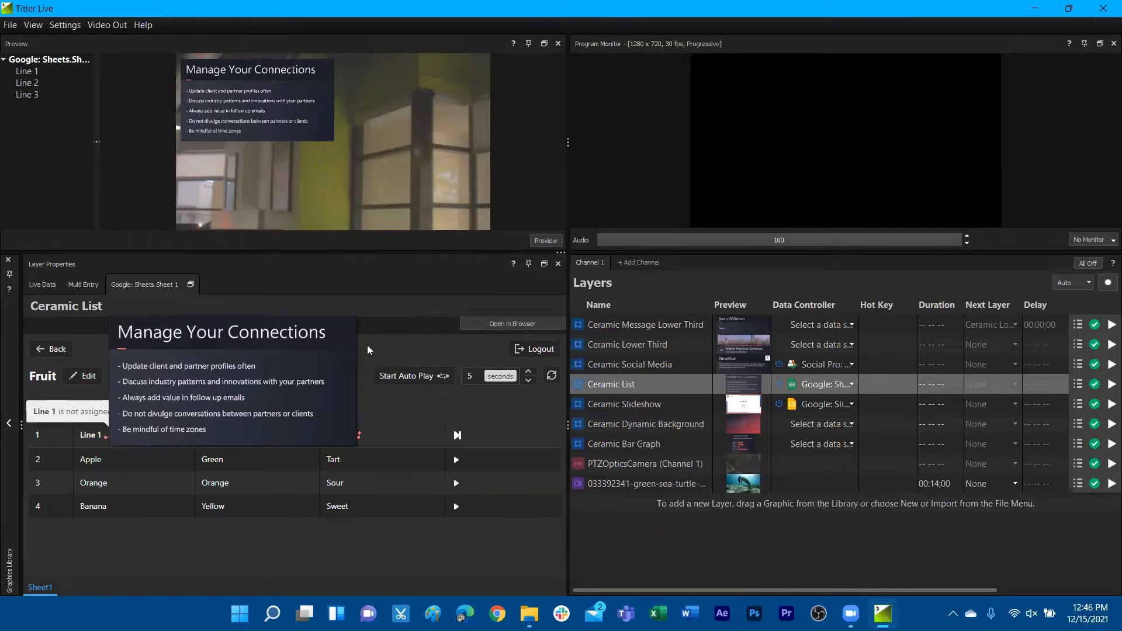
pyautogui.click(180, 331)
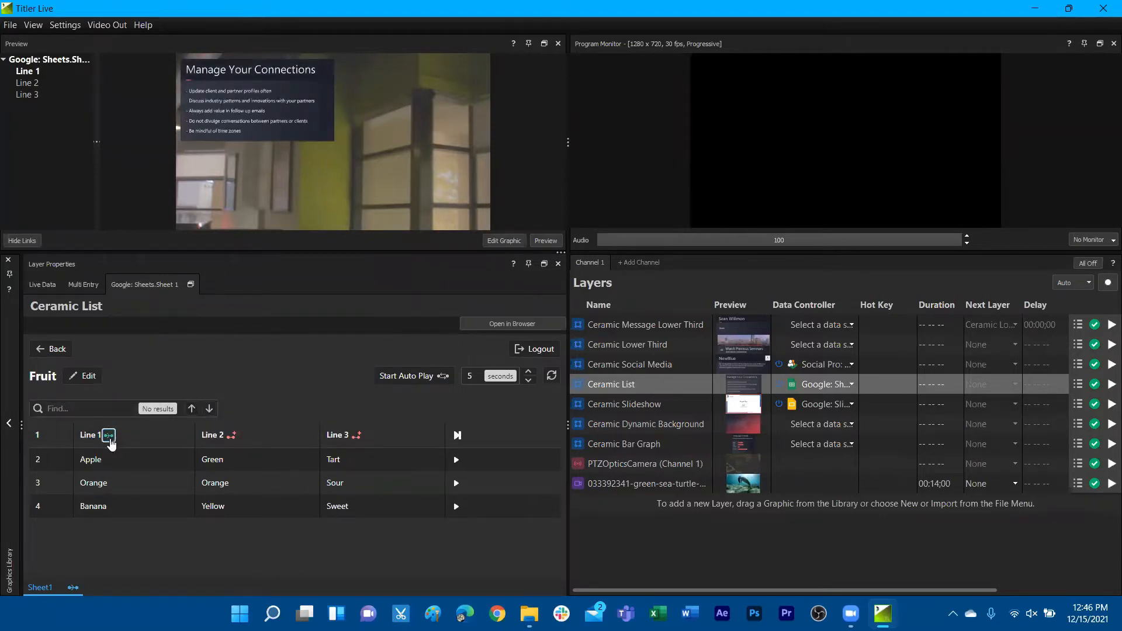
pyautogui.click(235, 440)
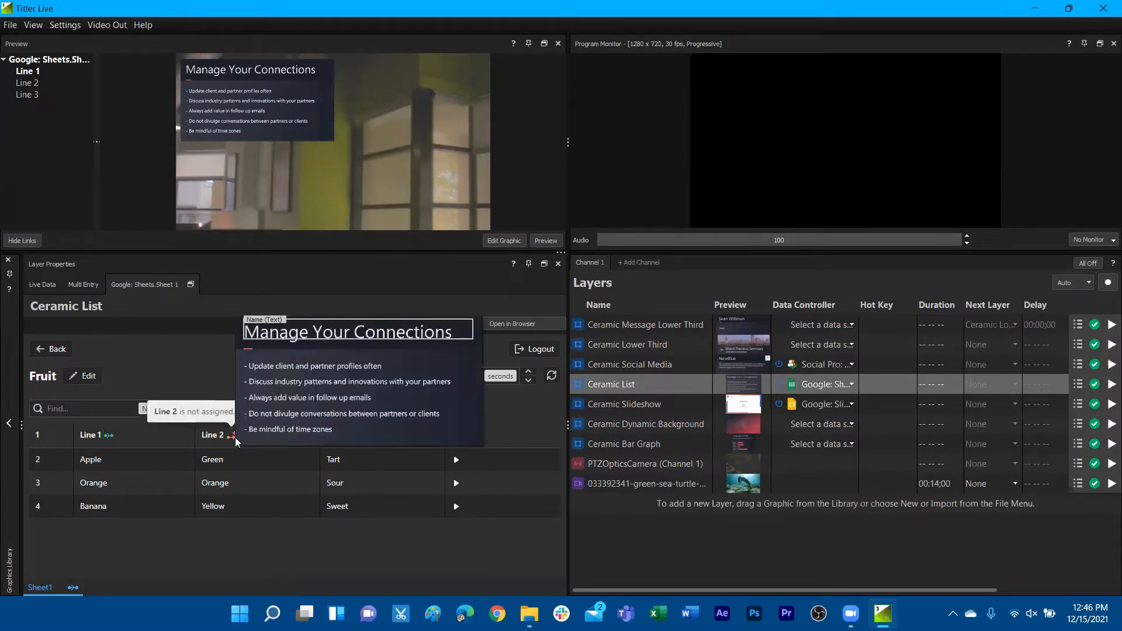
pyautogui.click(304, 362)
pyautogui.click(355, 438)
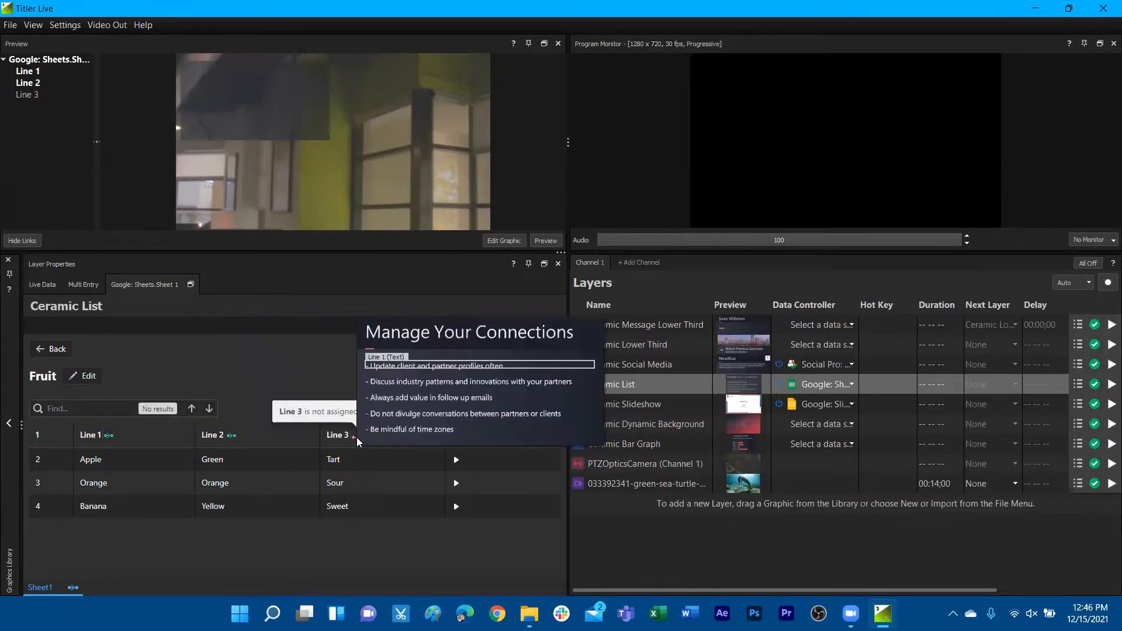
pyautogui.click(395, 381)
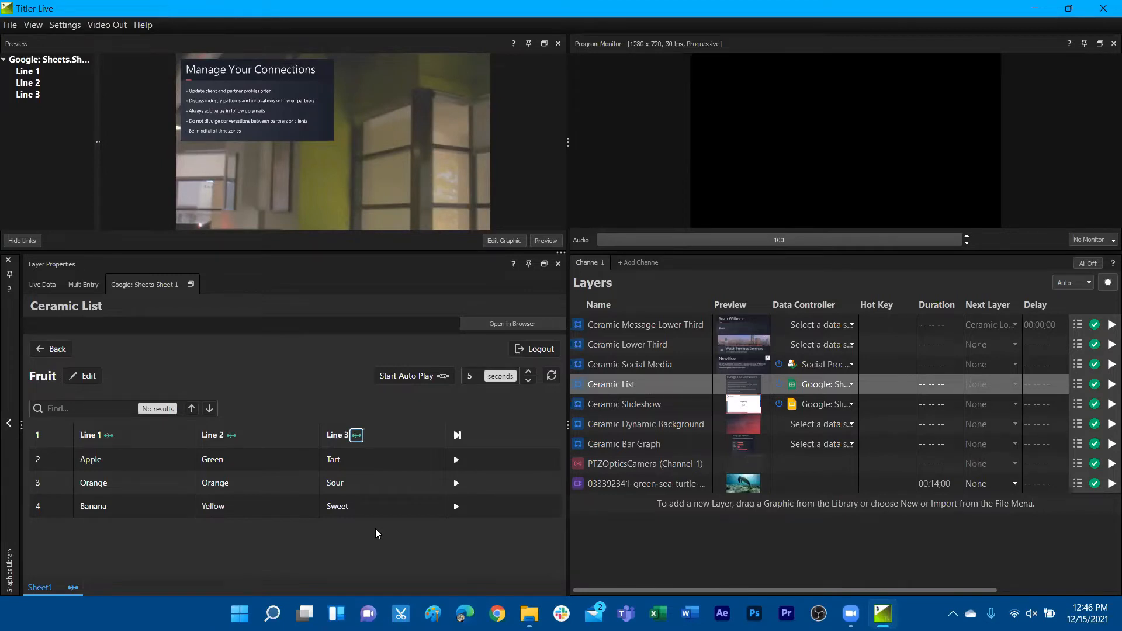
# Switch to the Edge browser and open the Fruit spreadsheet in Google Sheets.
pyautogui.click(464, 613)
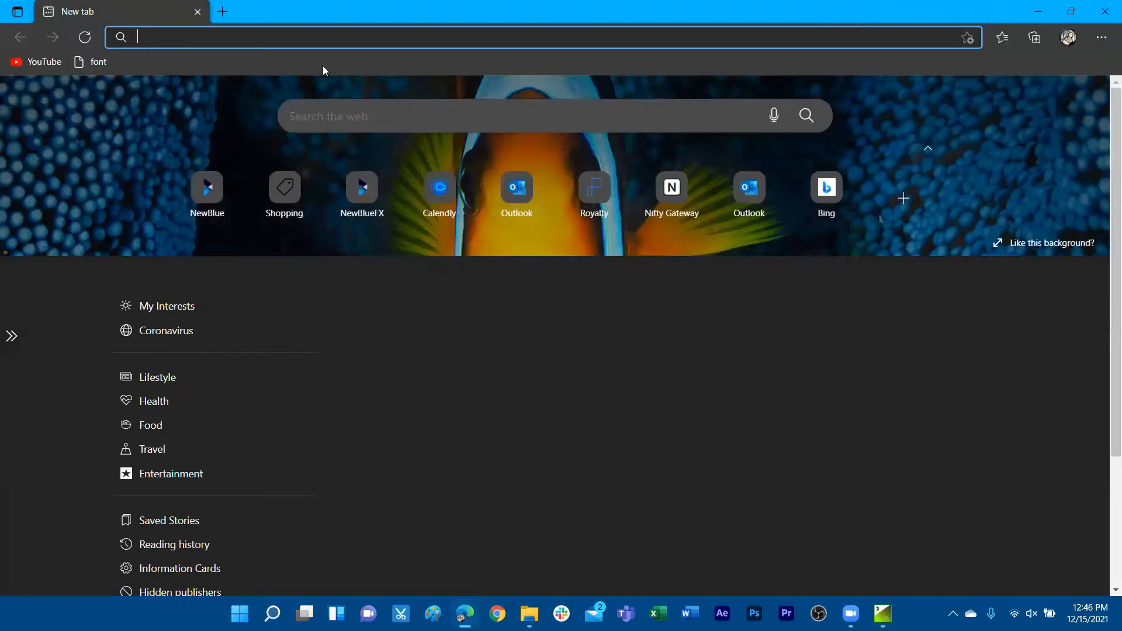
pyautogui.click(143, 36)
pyautogui.write('google')
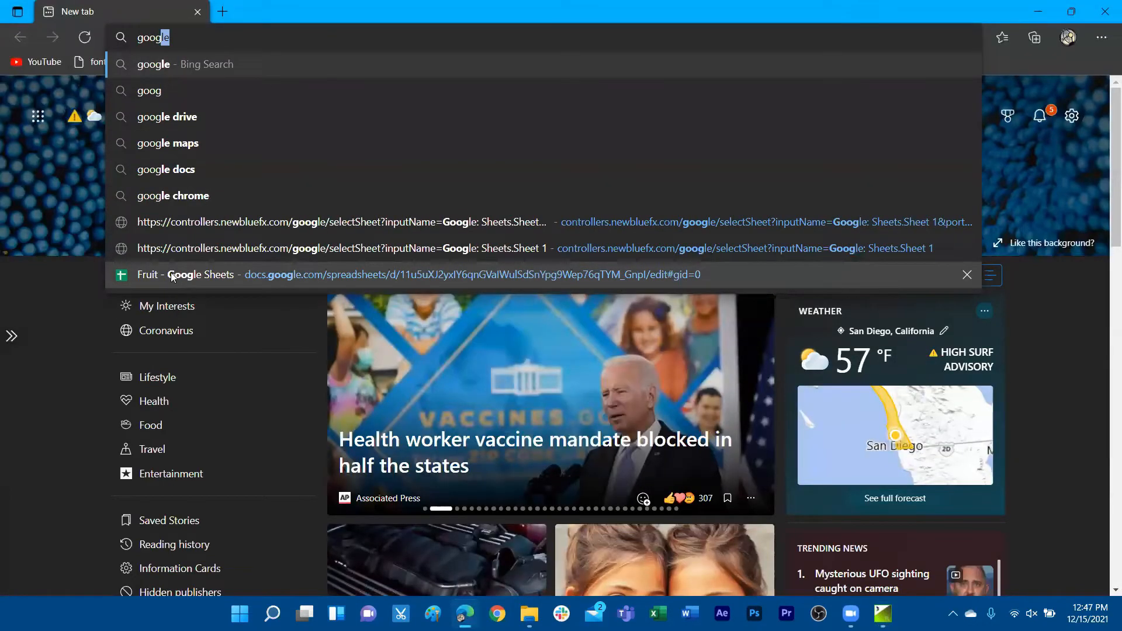
pyautogui.click(166, 274)
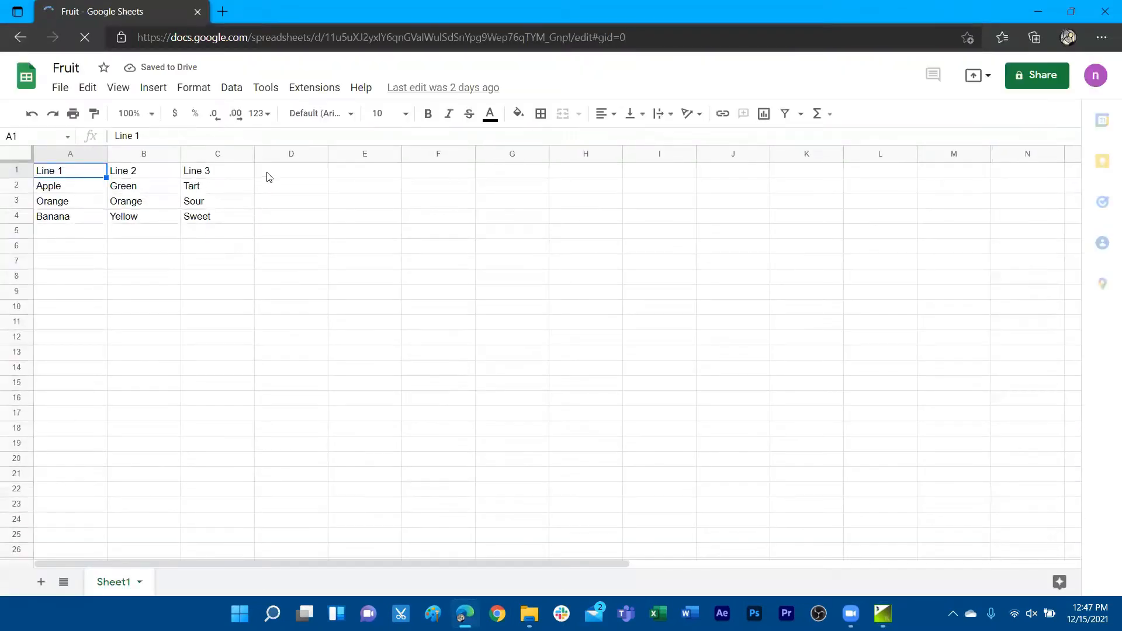
# Add a Line 4 header in D1 and enter Tree in D2, D3 and D4 for the three fruits.
pyautogui.doubleClick(283, 170)
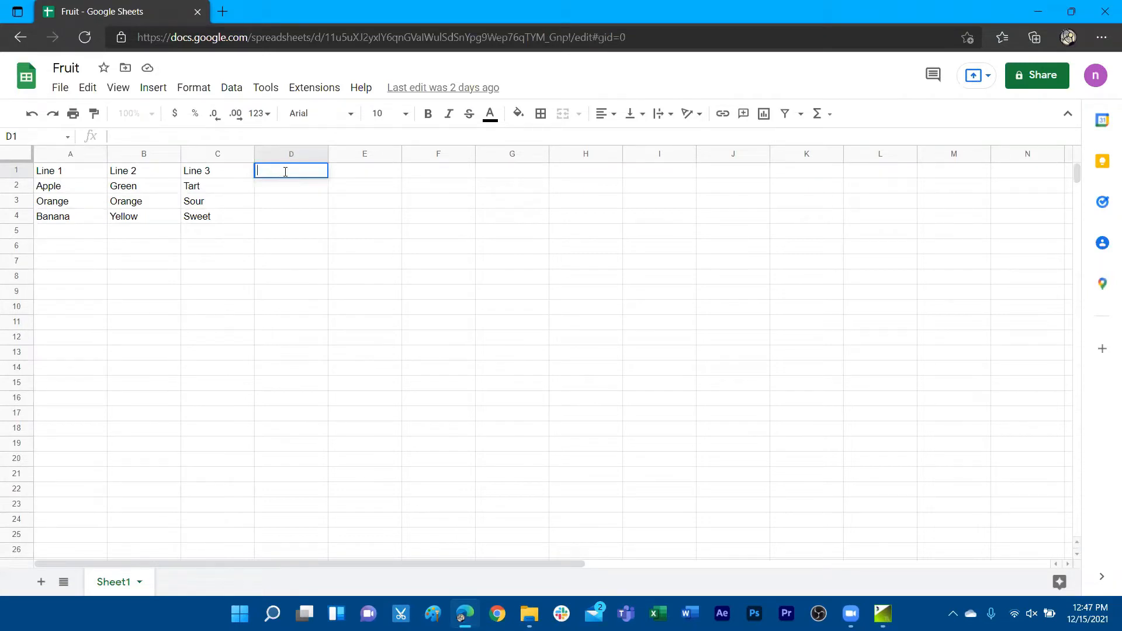
pyautogui.write('Line 4')
pyautogui.click(302, 190)
pyautogui.doubleClick(303, 190)
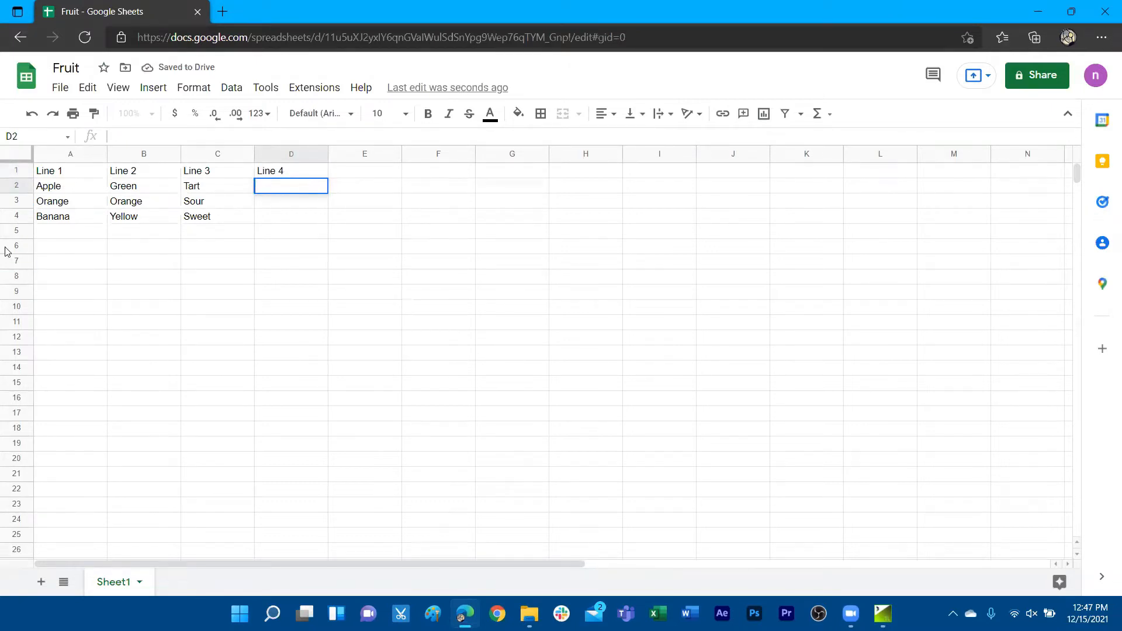
pyautogui.click(883, 614)
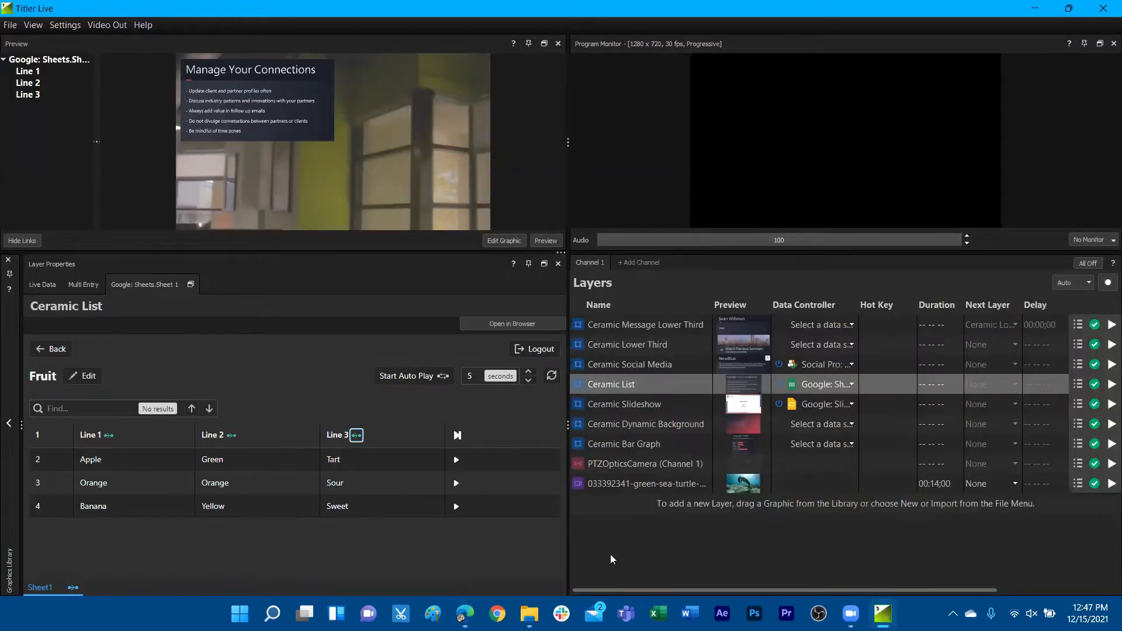
pyautogui.click(883, 613)
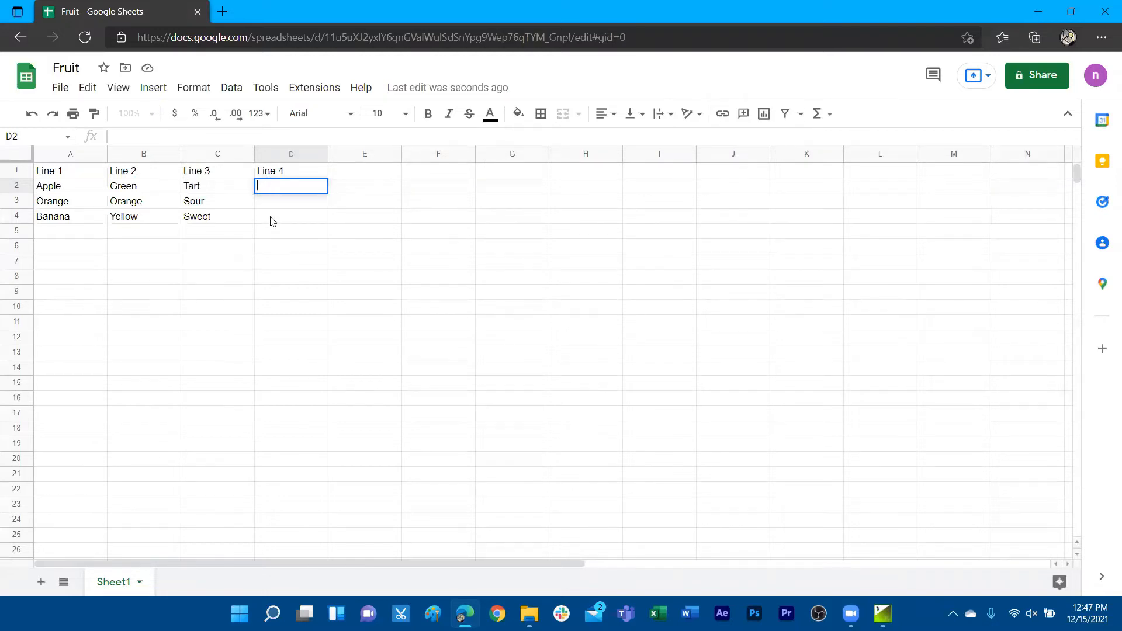
pyautogui.write('Tree')
pyautogui.press('Return')
pyautogui.write('Tree')
pyautogui.doubleClick(265, 218)
pyautogui.write('Tree')
# Add a Line 5 header in E1 and enter "I dont like", "I do like them" and "no opinion" in E2 to E4.
pyautogui.doubleClick(365, 172)
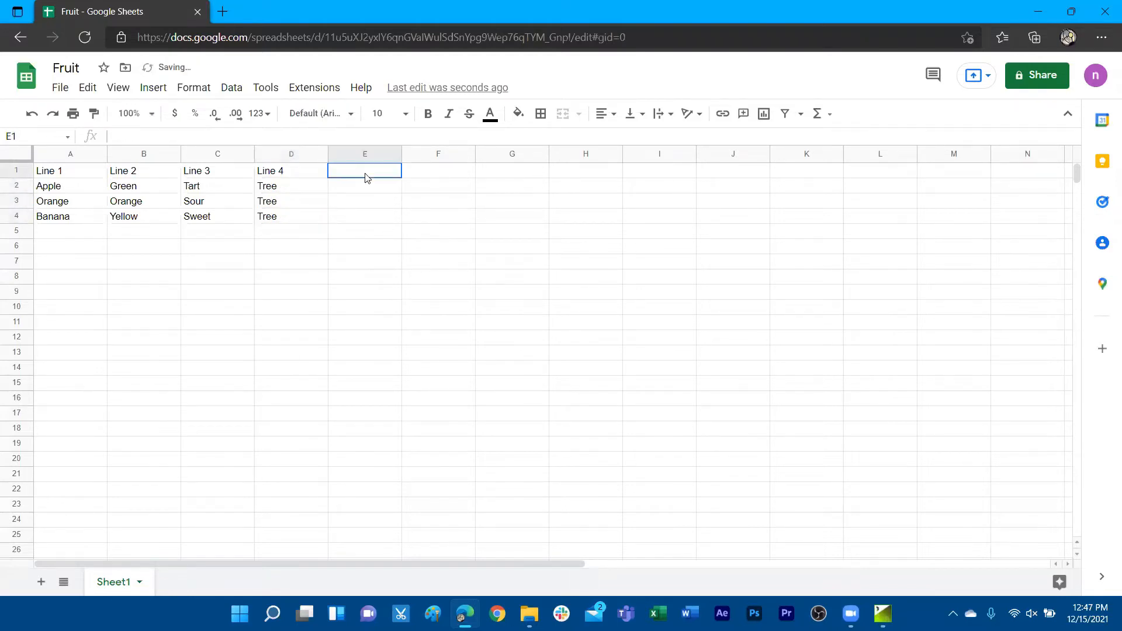
pyautogui.write('Line 5')
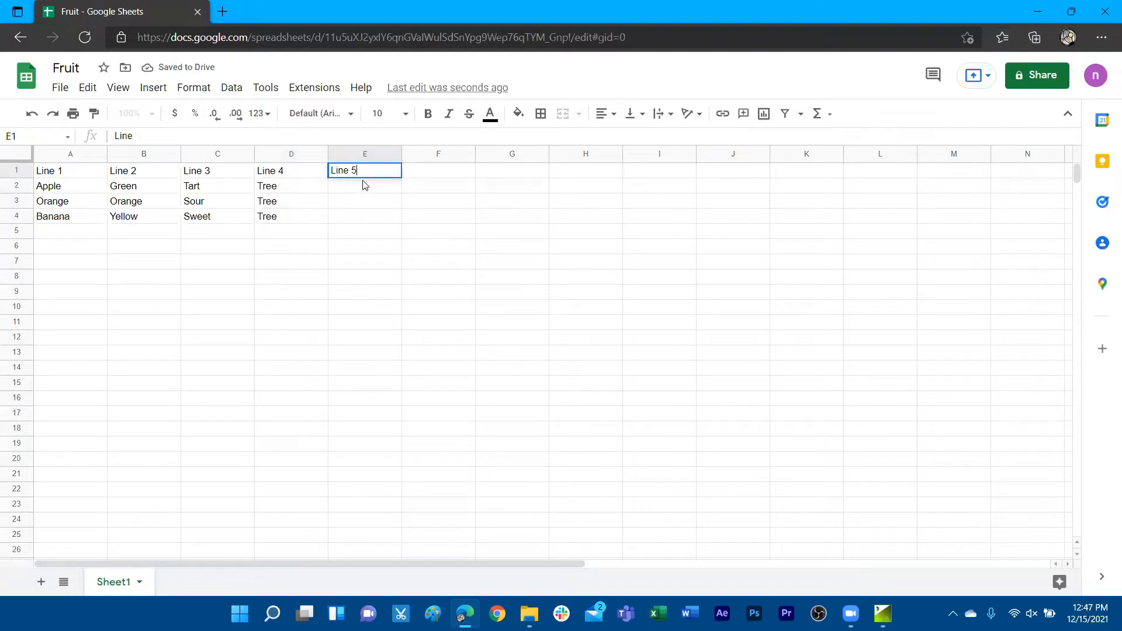
pyautogui.doubleClick(355, 184)
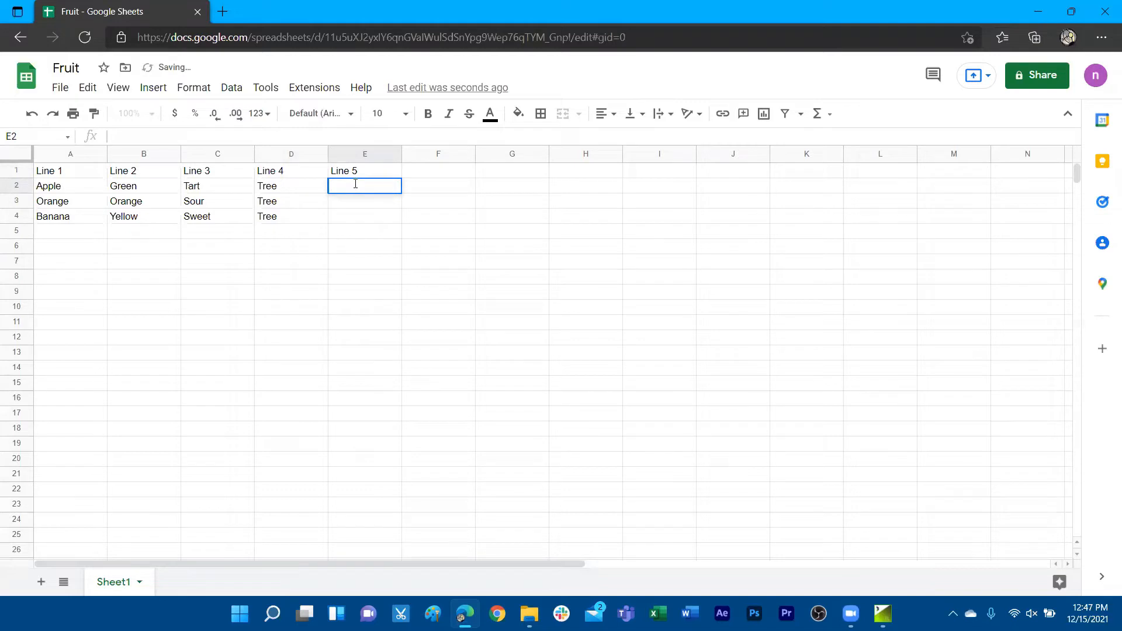
pyautogui.write('I dont like')
pyautogui.doubleClick(354, 206)
pyautogui.write('I do like thjem')
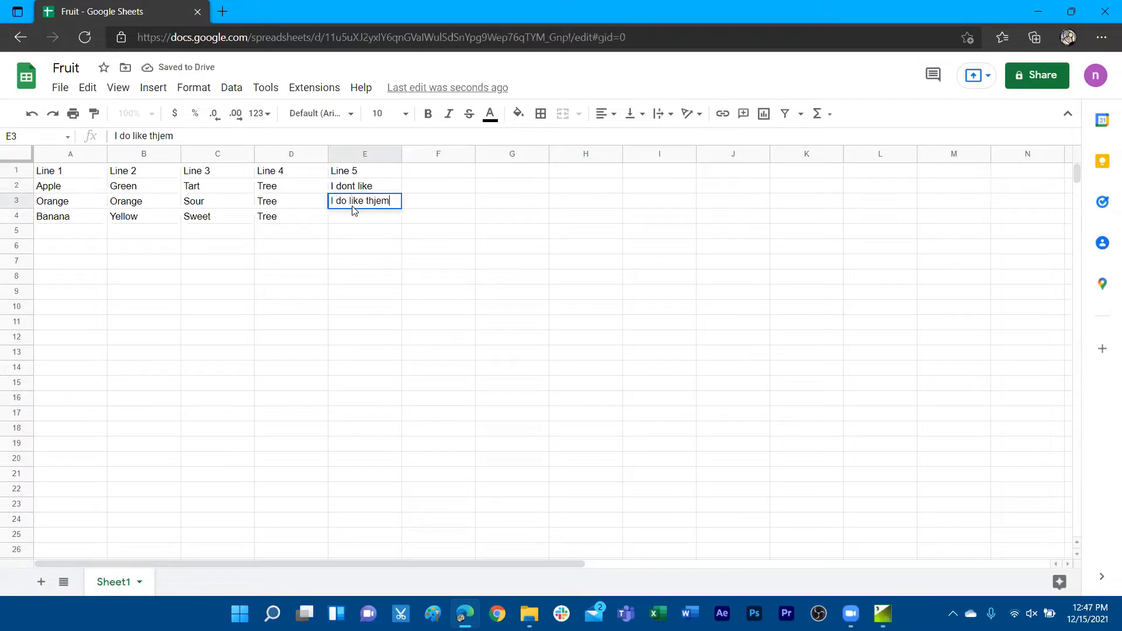
pyautogui.press('BackSpace')
pyautogui.press('BackSpace')
pyautogui.press('BackSpace')
pyautogui.write('em')
pyautogui.click(349, 217)
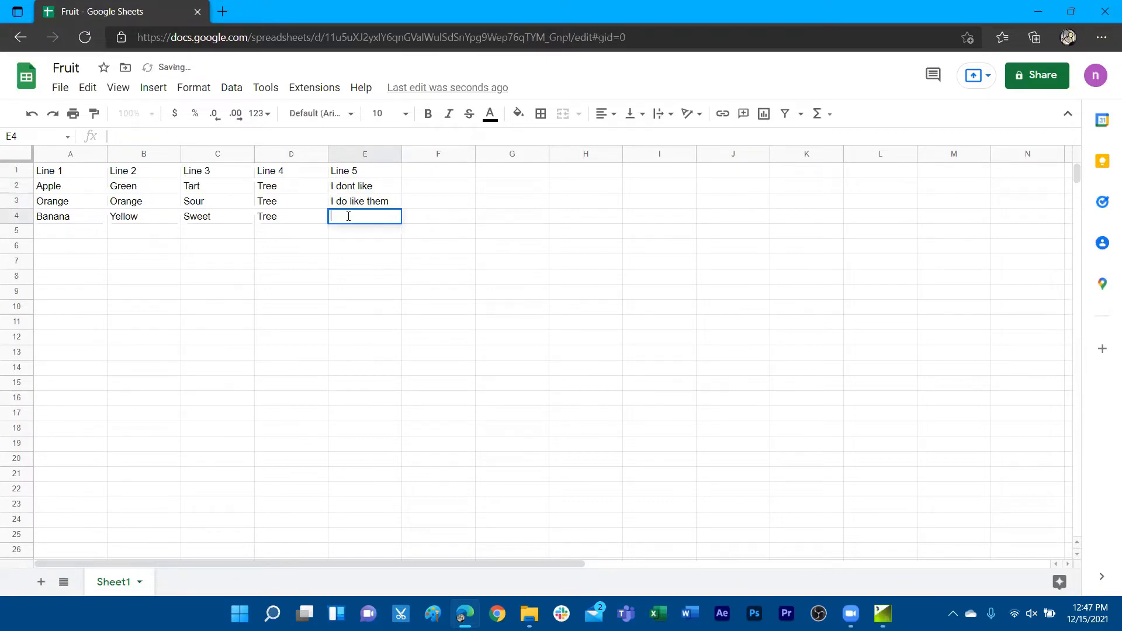
pyautogui.write('no opinion')
pyautogui.click(362, 251)
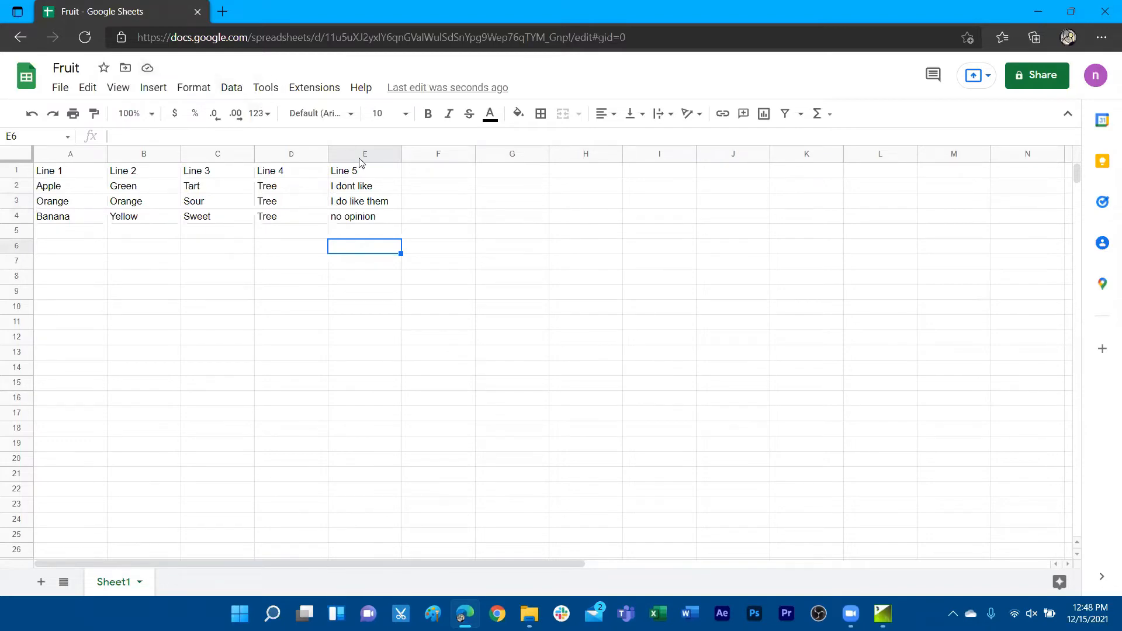
# Return to Titler Live and refresh the Fruit table to load the new spreadsheet columns.
pyautogui.click(1038, 12)
pyautogui.click(883, 614)
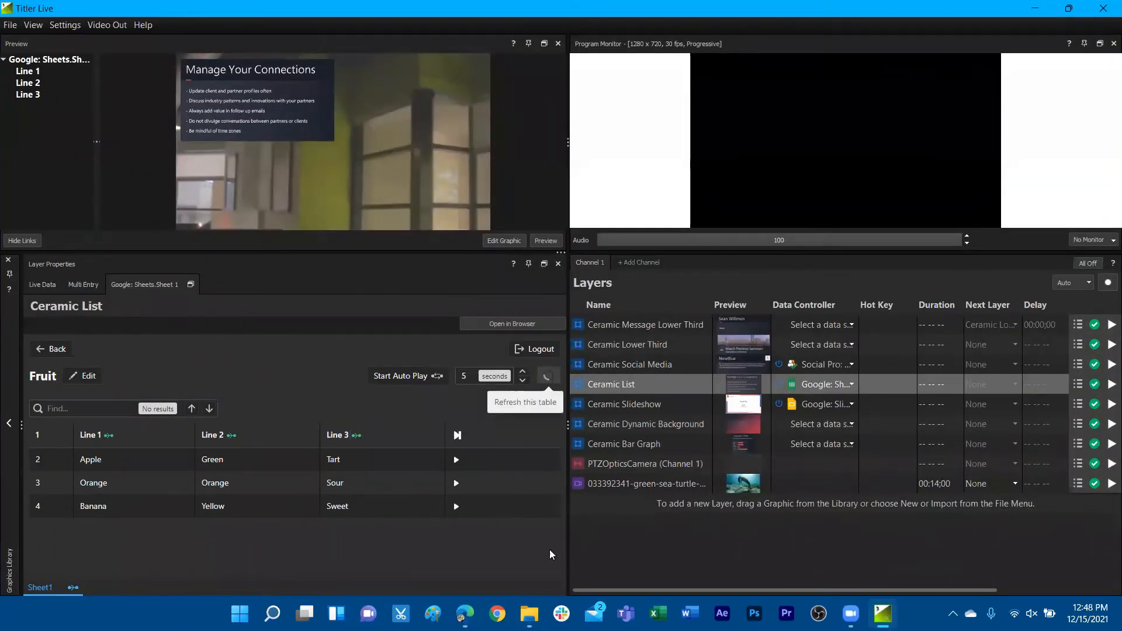
pyautogui.click(553, 380)
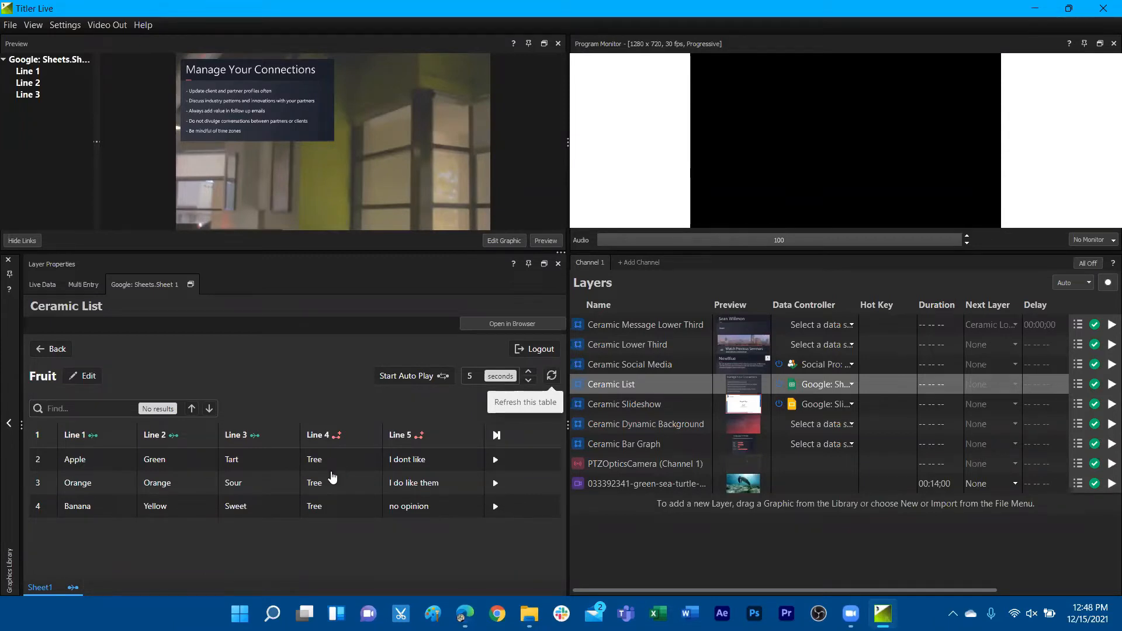
# Try to link the Line 4 and Line 5 columns to bullet lines of the Ceramic List graphic.
pyautogui.click(337, 436)
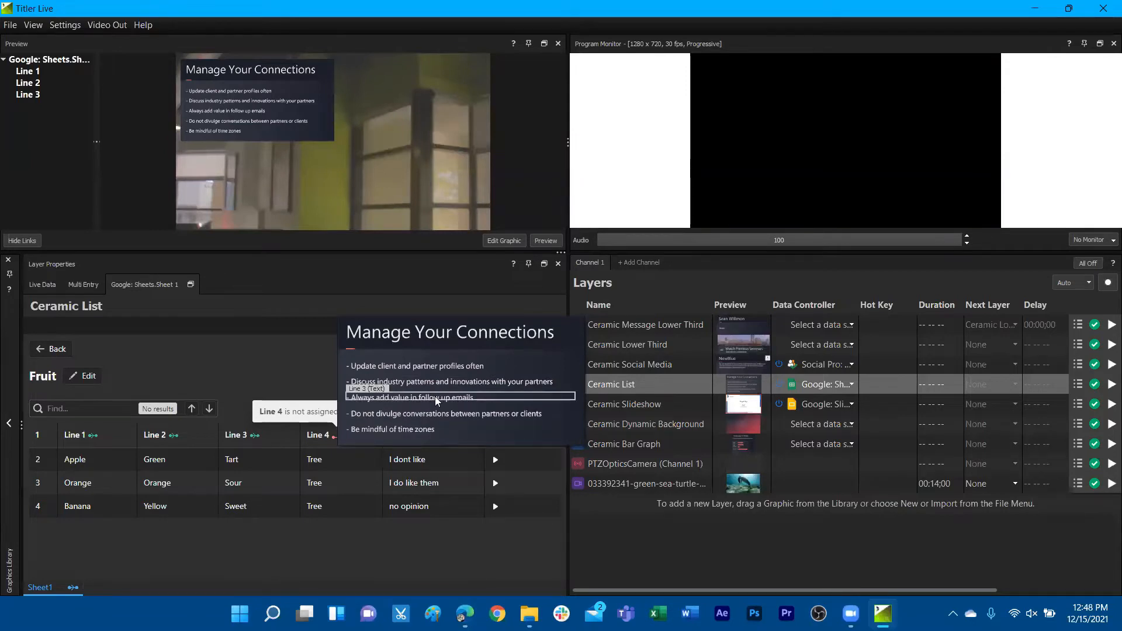
pyautogui.click(434, 437)
pyautogui.click(421, 435)
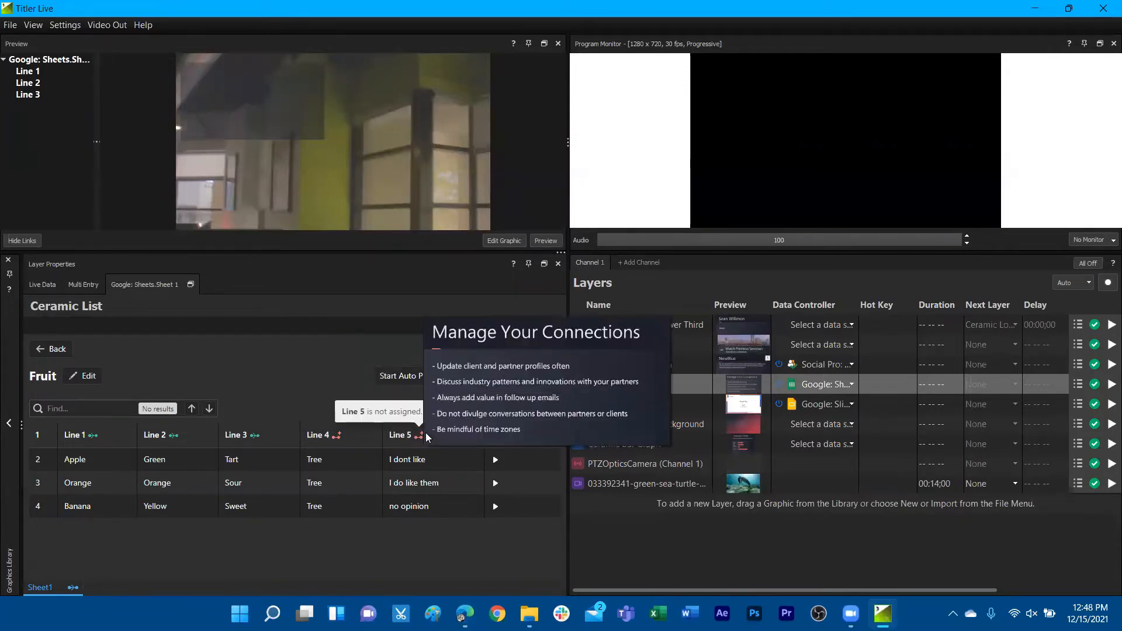
pyautogui.click(460, 412)
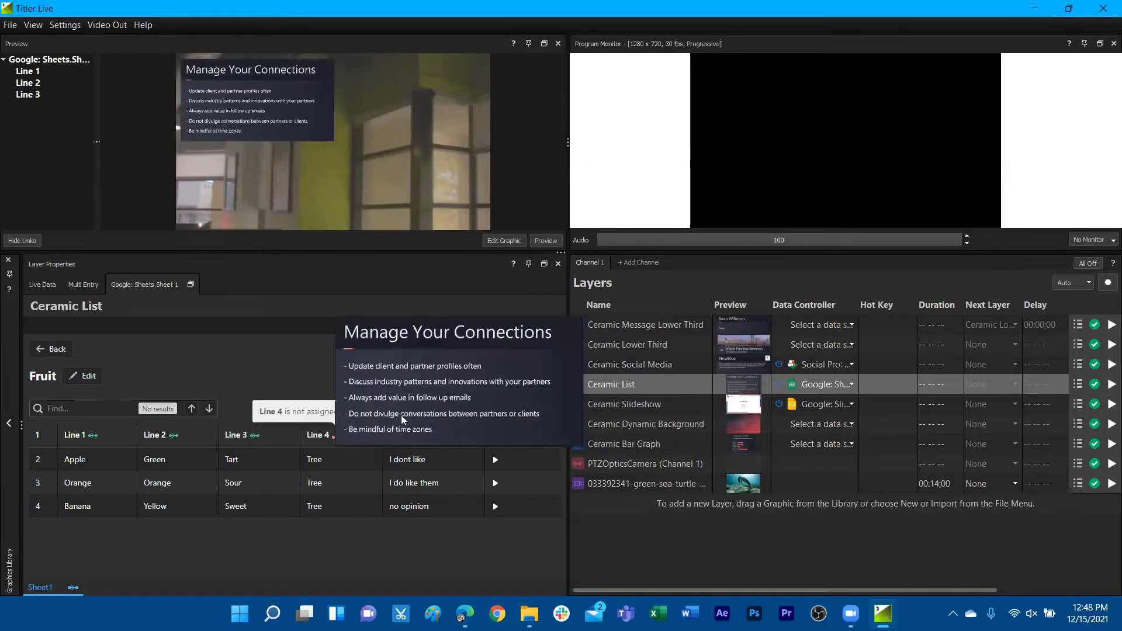
pyautogui.click(336, 436)
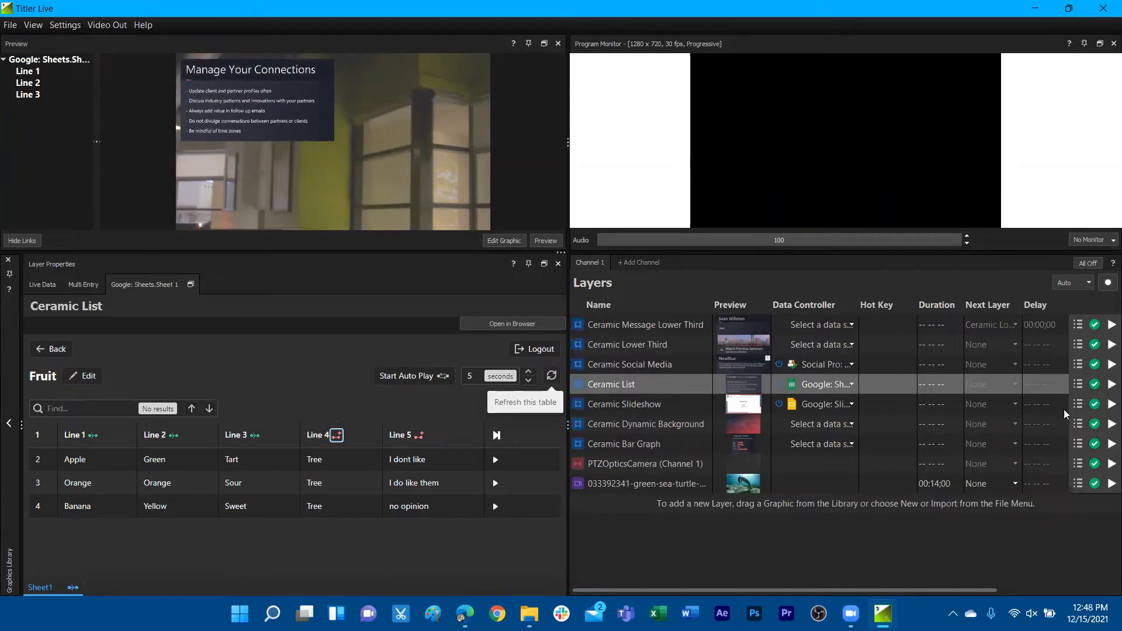
# Play the Ceramic List layer and show the Apple, Orange and Banana rows in turn, ending back on Apple.
pyautogui.click(1109, 385)
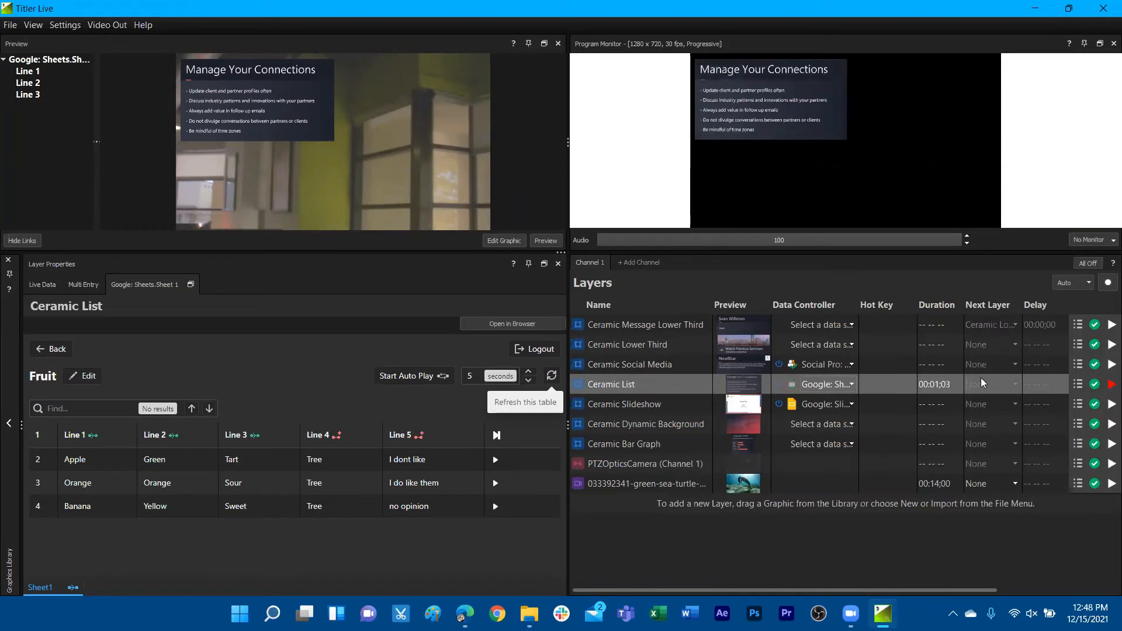
pyautogui.click(122, 466)
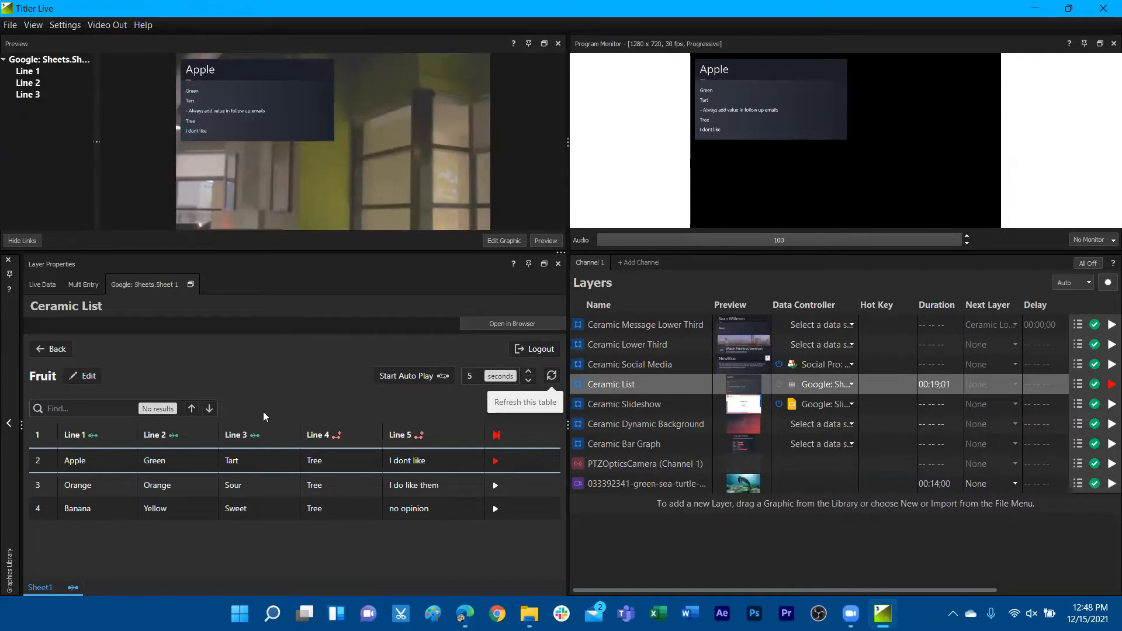
pyautogui.click(111, 492)
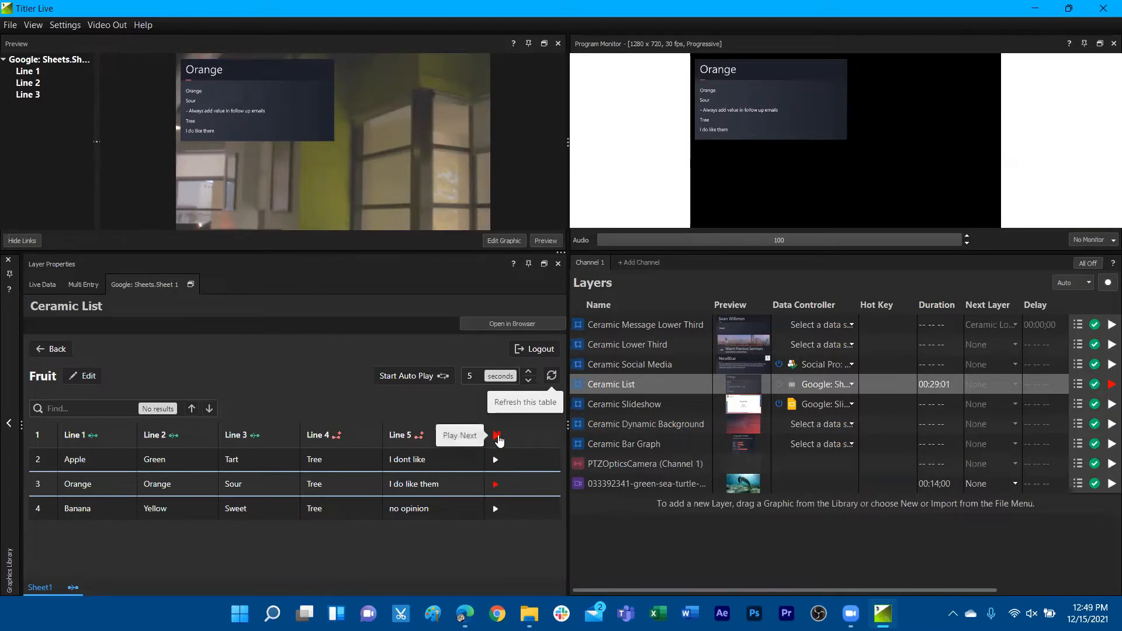
pyautogui.click(497, 436)
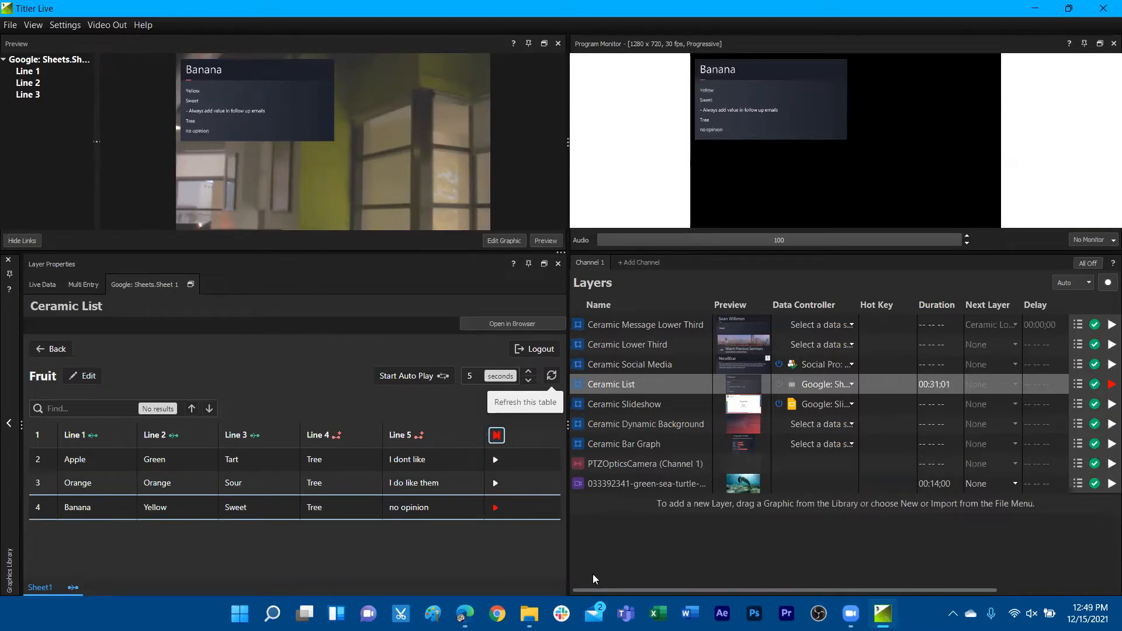
pyautogui.click(132, 463)
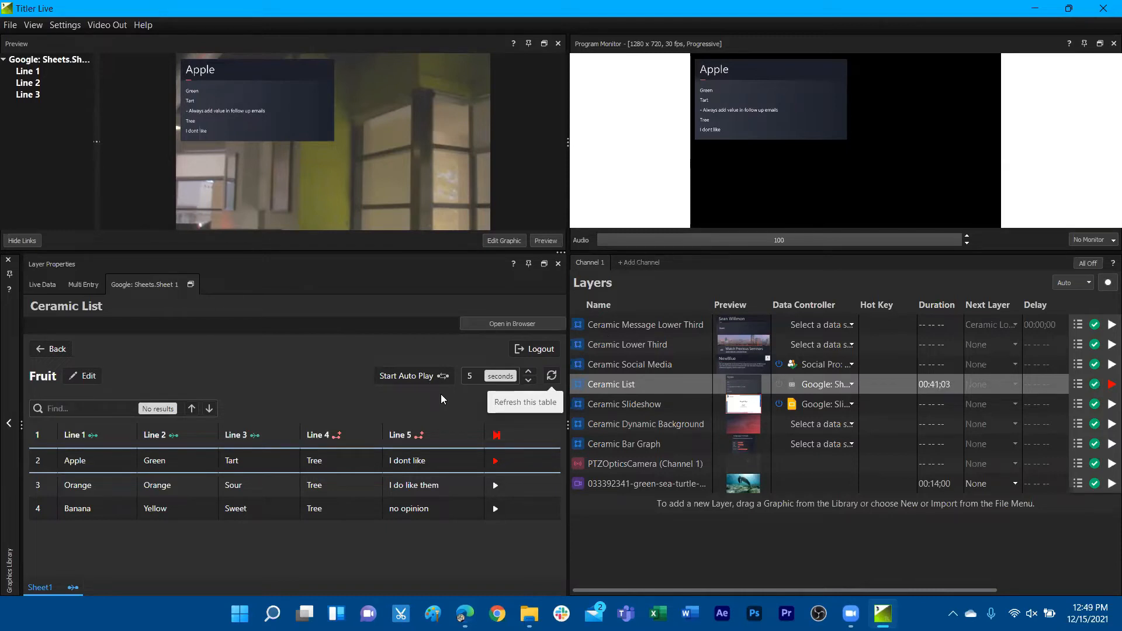
# Run auto play through the Fruit rows at the 5-second interval and stop it.
pyautogui.doubleClick(469, 377)
pyautogui.click(409, 376)
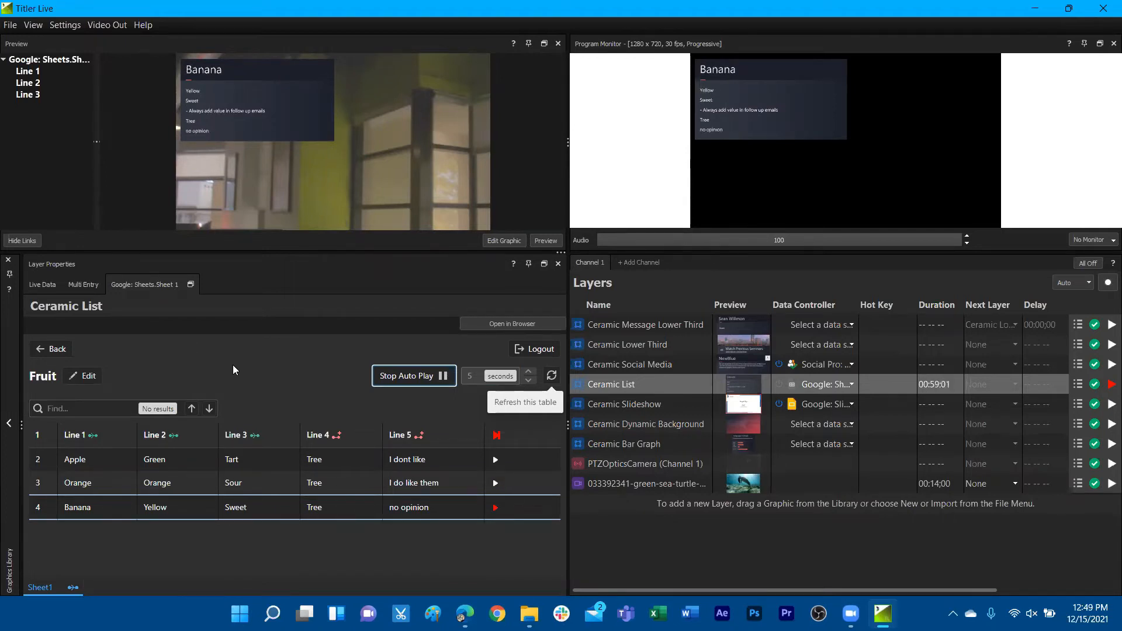
pyautogui.click(445, 377)
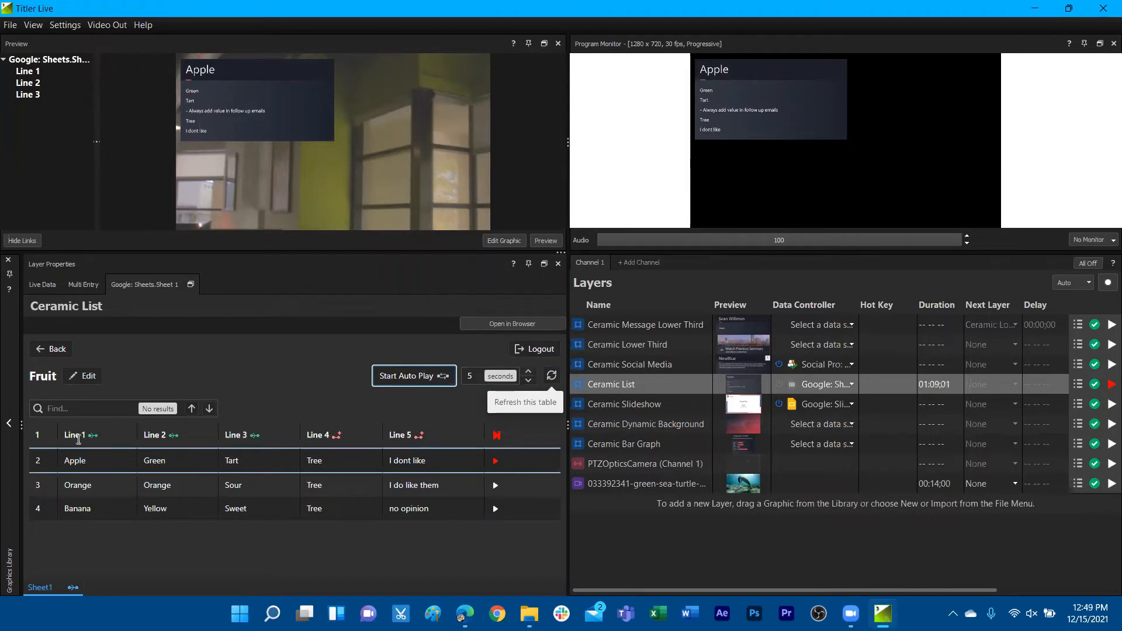
# Change Apple in cell A2 of the Fruit spreadsheet in Google Sheets to Strawberry and refresh the Fruit table in Titler Live.
pyautogui.moveTo(81, 437)
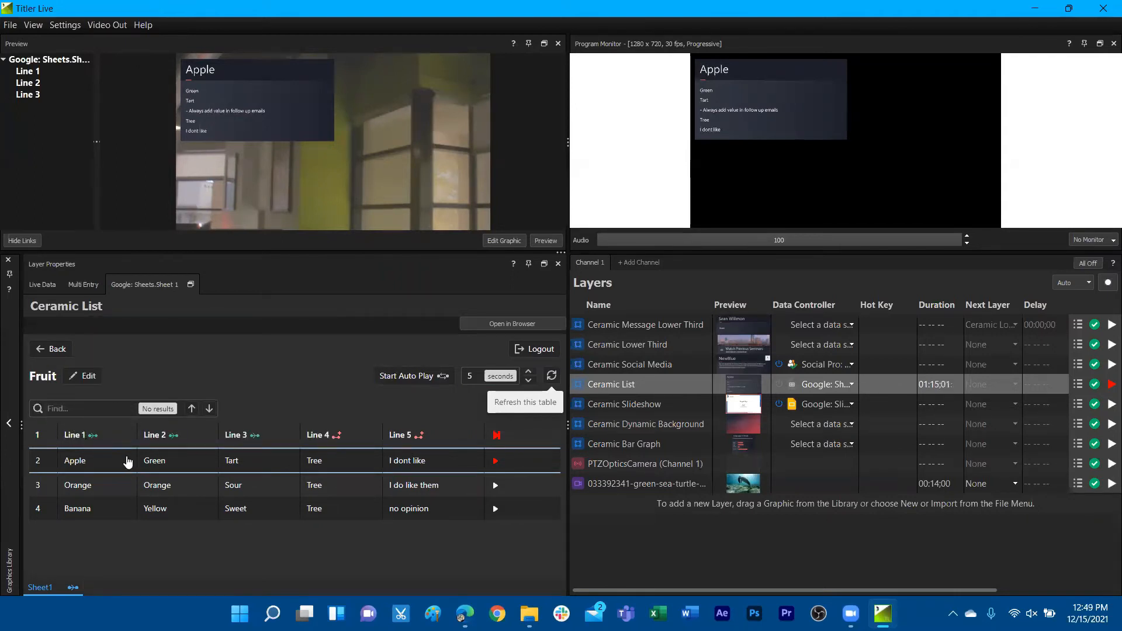
pyautogui.moveTo(539, 600)
pyautogui.click(464, 613)
pyautogui.click(58, 186)
pyautogui.doubleClick(58, 185)
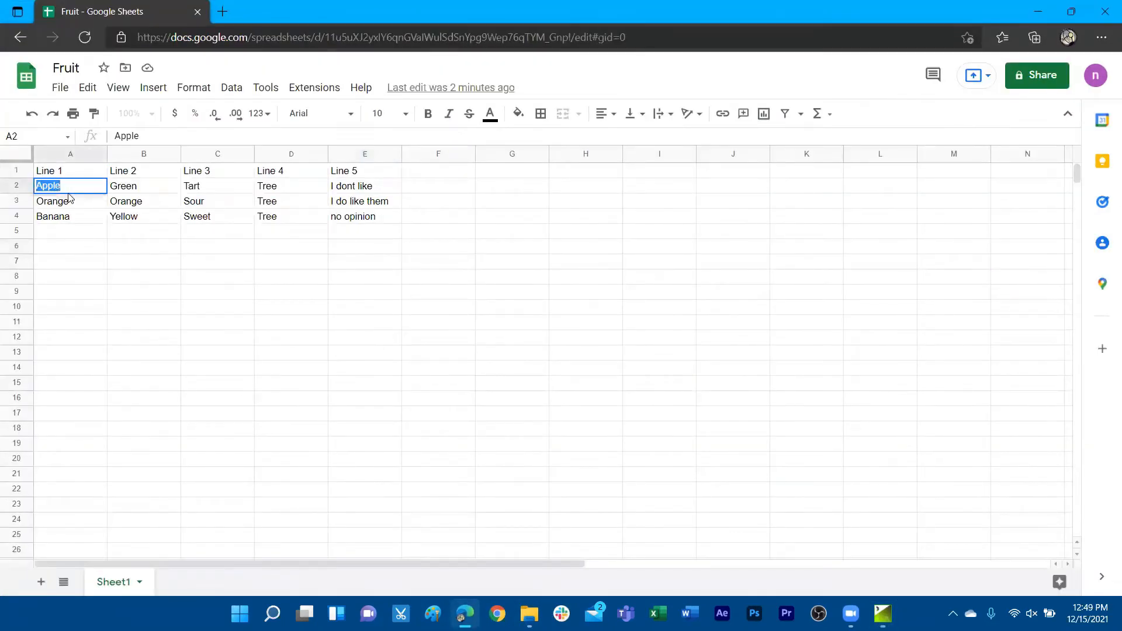
pyautogui.press('BackSpace')
pyautogui.write('Strawberry')
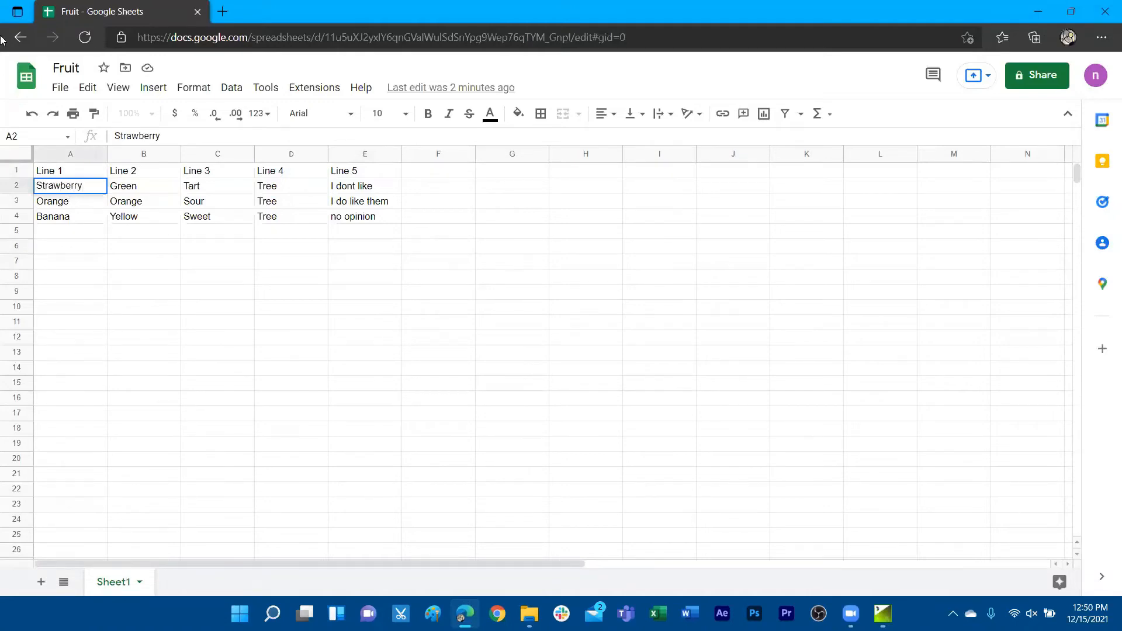
pyautogui.click(147, 307)
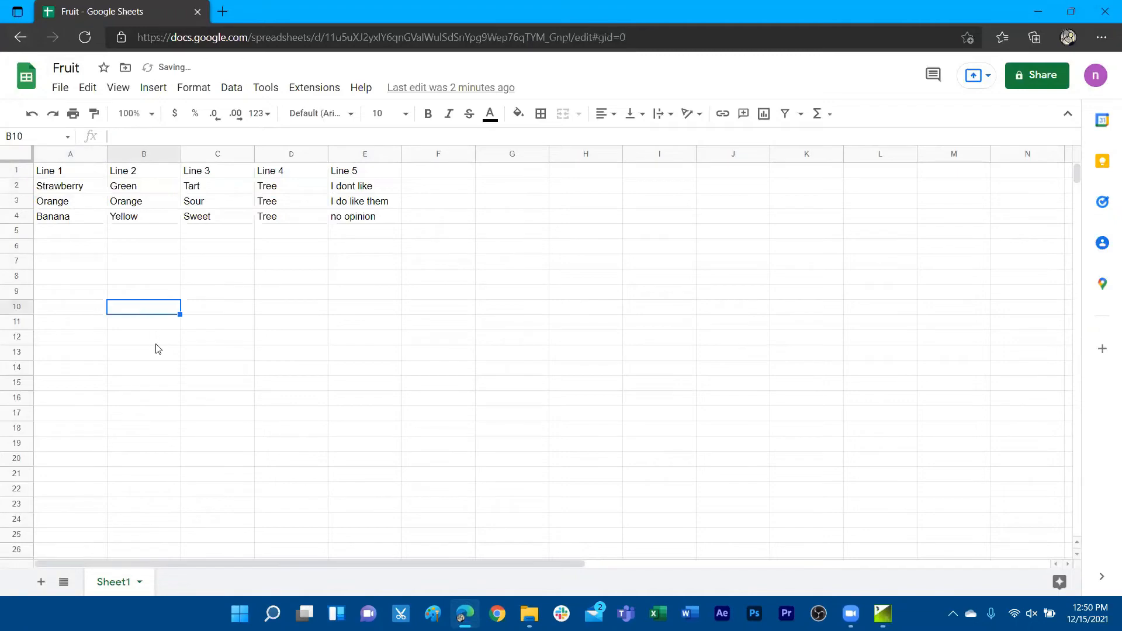
pyautogui.click(1034, 9)
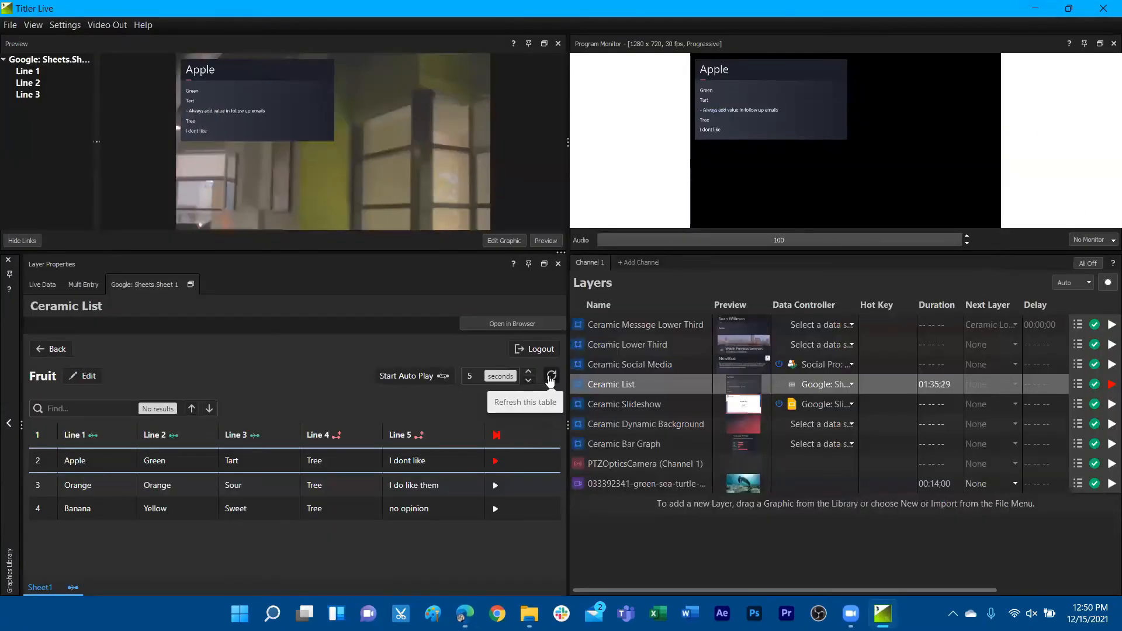
pyautogui.click(548, 377)
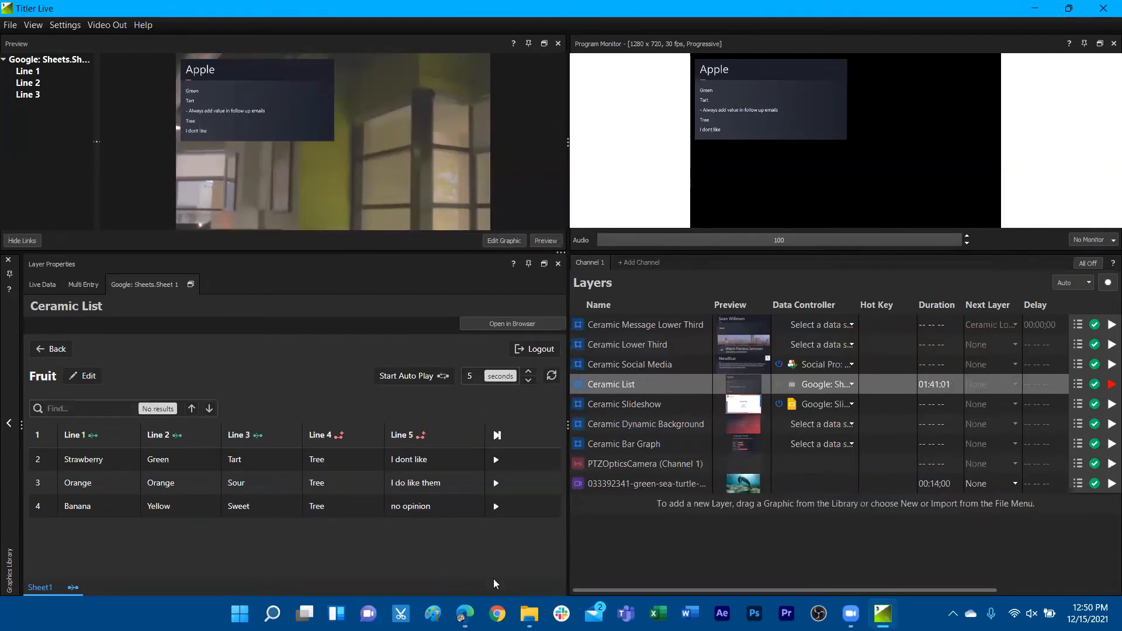
# Switch back to the Fruit spreadsheet in Google Sheets and rename the header in cell A1 as Header.
pyautogui.click(465, 614)
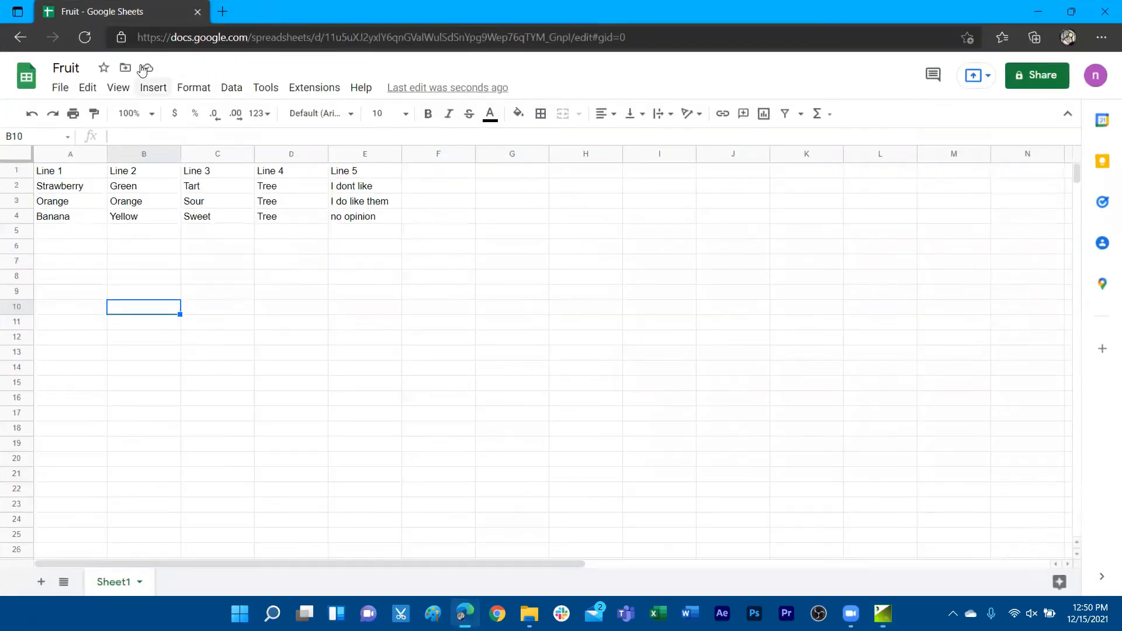
pyautogui.doubleClick(91, 177)
pyautogui.press('BackSpace')
pyautogui.press('BackSpace')
pyautogui.press('BackSpace')
pyautogui.press('BackSpace')
pyautogui.press('BackSpace')
pyautogui.press('BackSpace')
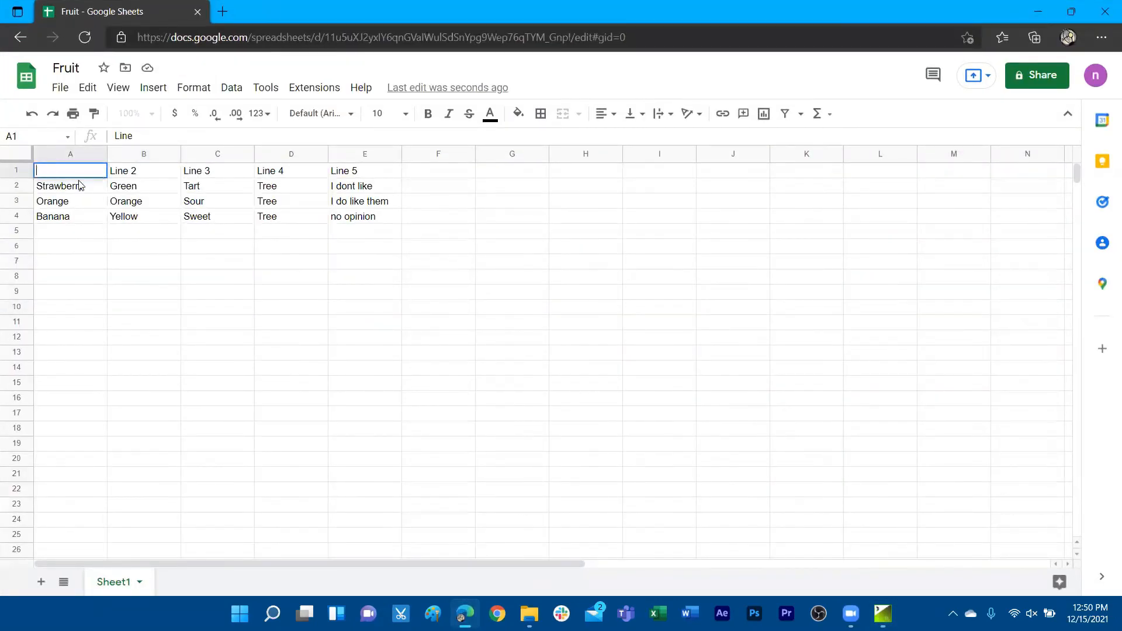
pyautogui.write('Header')
# Renumber the column headers in cells B1 to E1 as Line 1, Line 2, Line 3 and Line 4.
pyautogui.click(147, 177)
pyautogui.doubleClick(148, 177)
pyautogui.write('1')
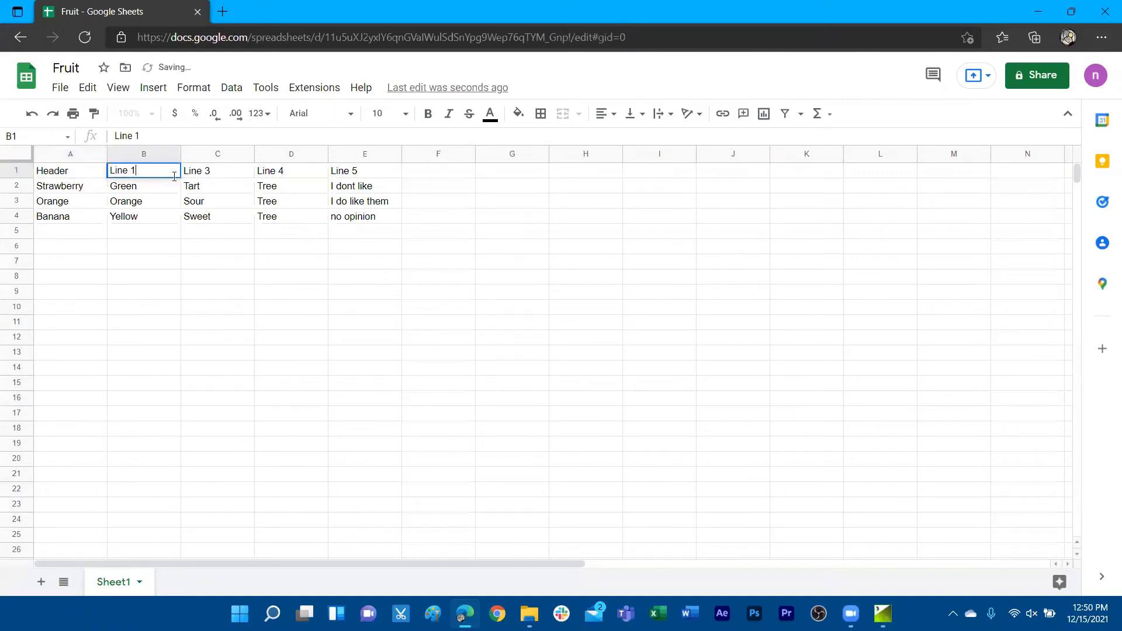
pyautogui.doubleClick(231, 171)
pyautogui.press('BackSpace')
pyautogui.write('2')
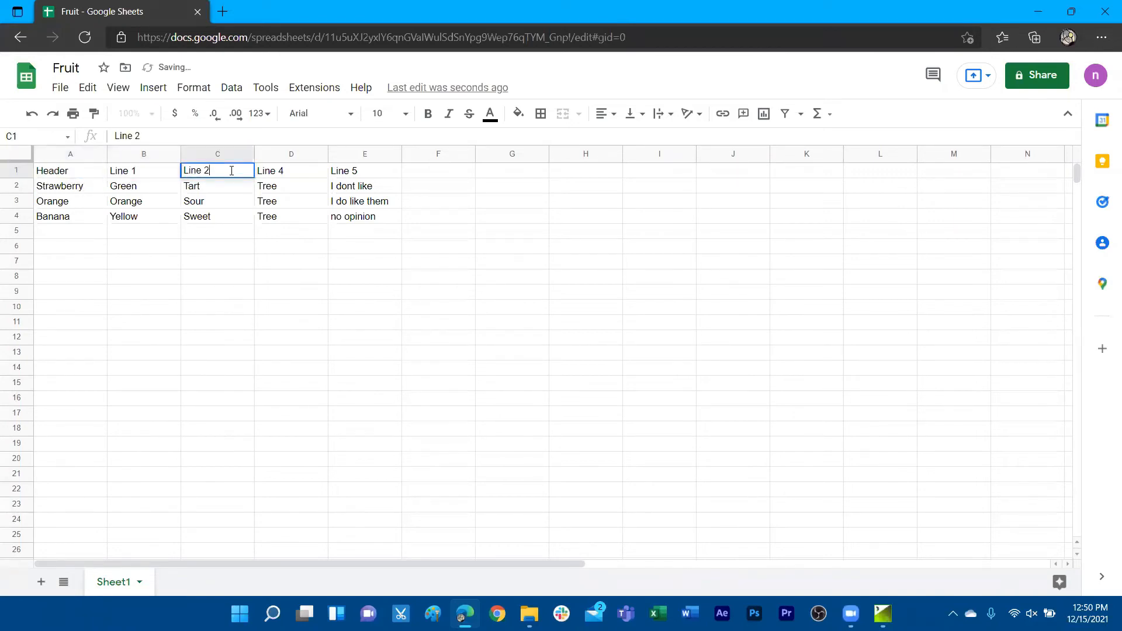
pyautogui.doubleClick(288, 181)
pyautogui.write('3')
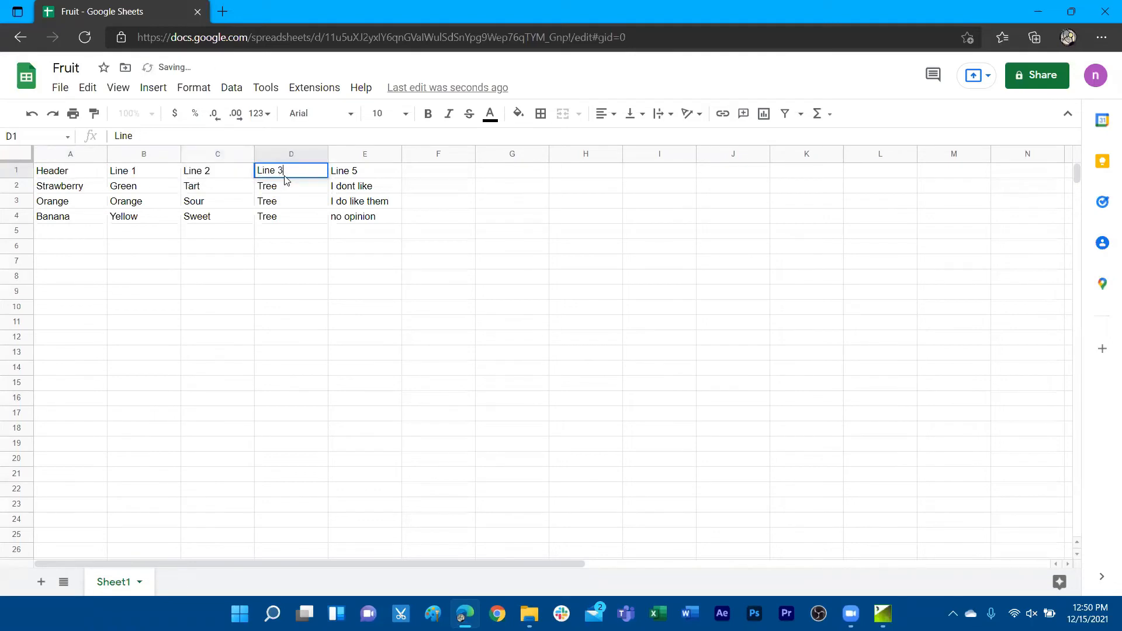
pyautogui.doubleClick(368, 168)
pyautogui.write('4')
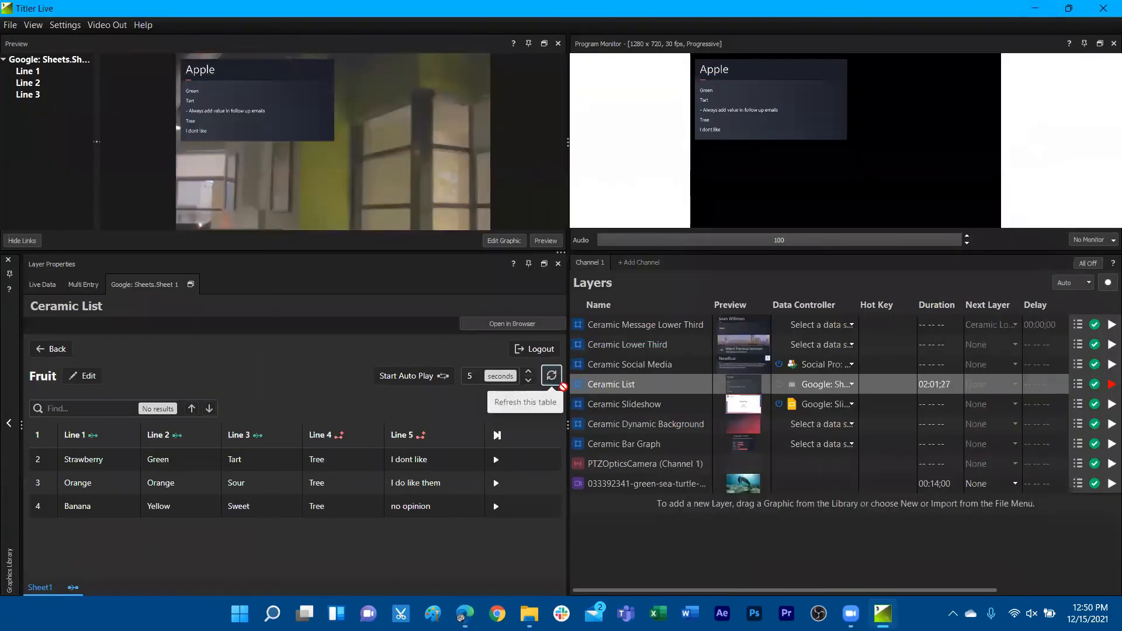
# Refresh the Fruit table in Titler Live and check the Header column's link against the Ceramic List's live data fields.
pyautogui.click(553, 378)
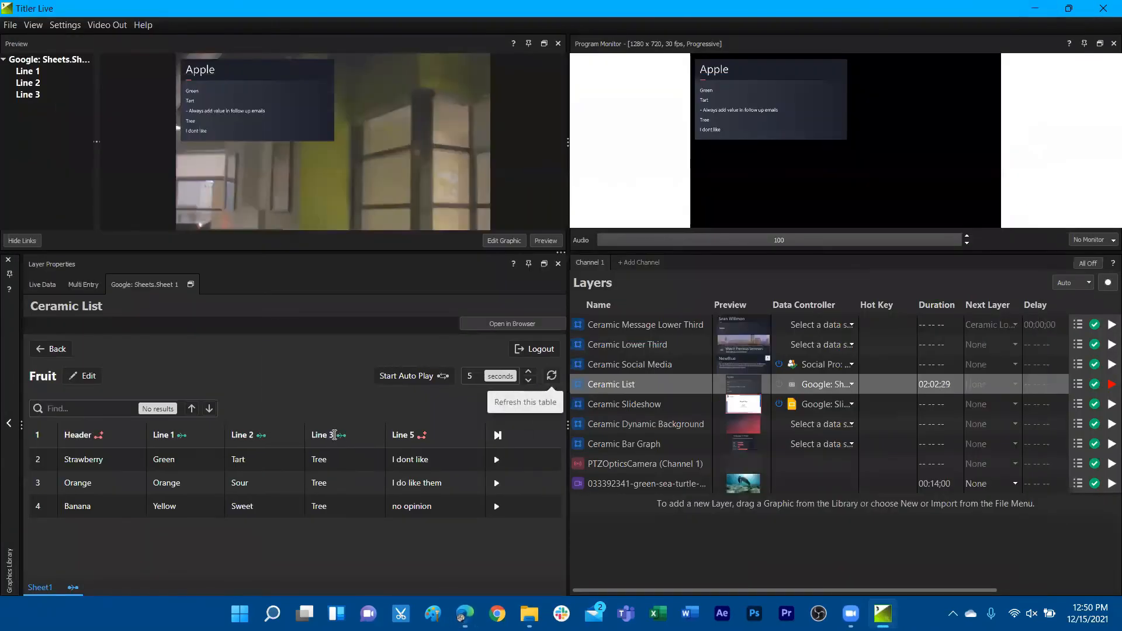
pyautogui.click(99, 437)
pyautogui.click(54, 285)
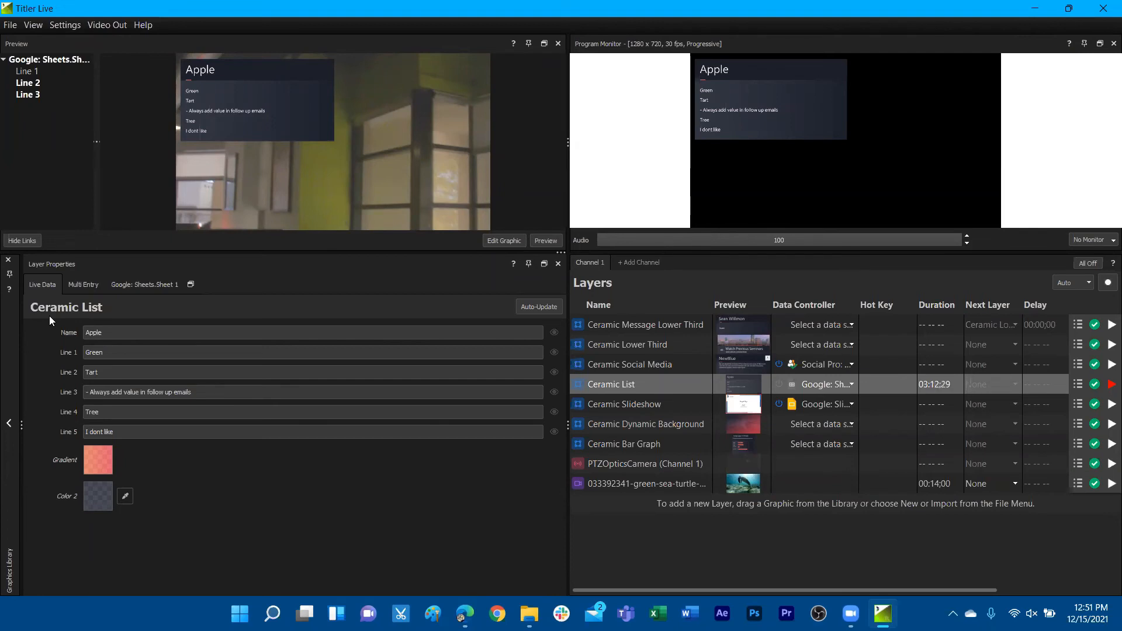
# Turn on instant search, use it to look up "ceramic list+" among the layers, and dismiss the search.
pyautogui.click(71, 26)
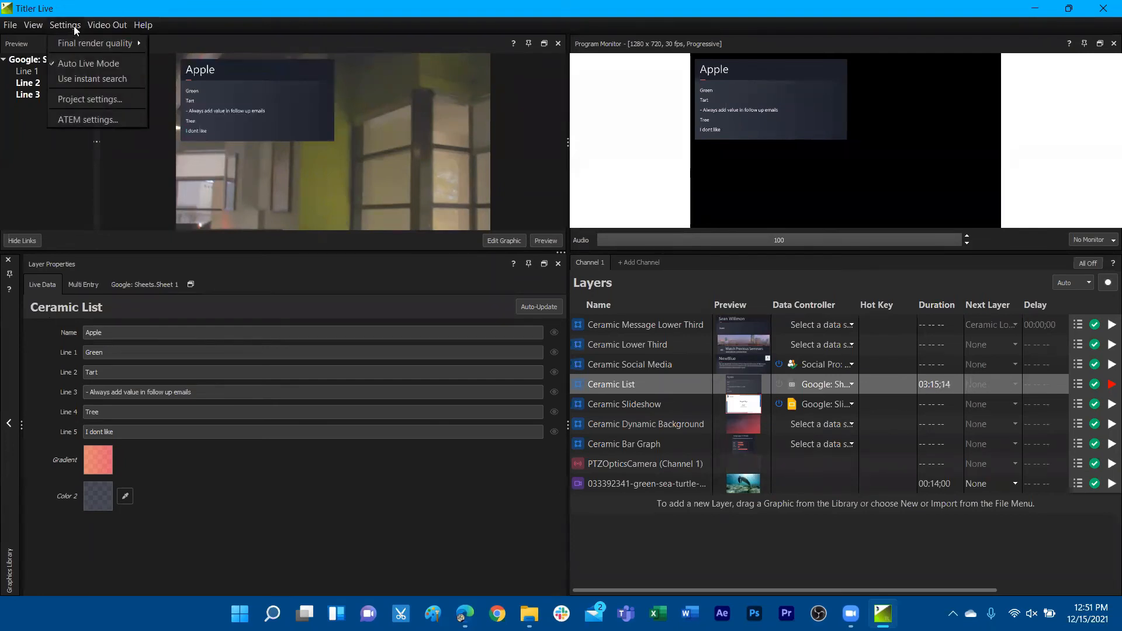
pyautogui.click(110, 82)
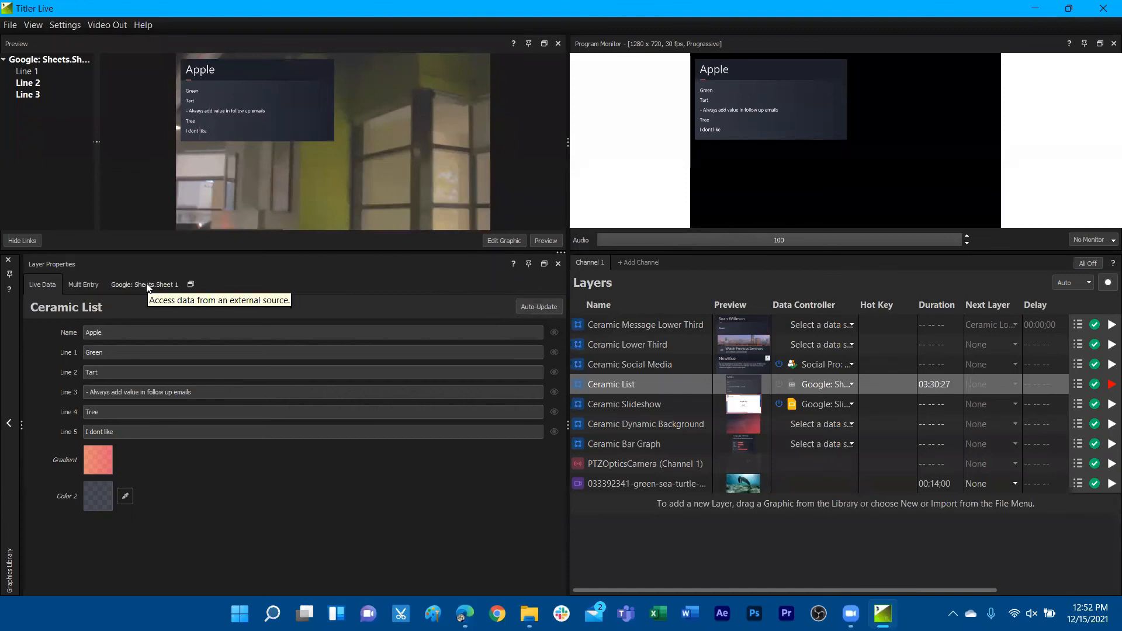
pyautogui.write('ceramic')
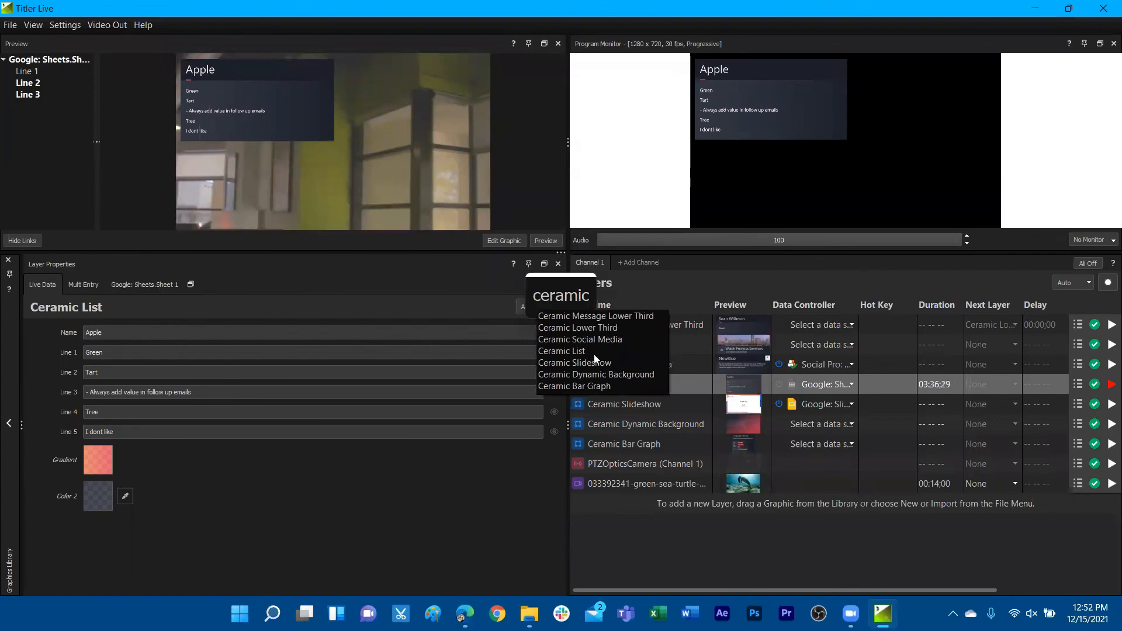
pyautogui.write('list +')
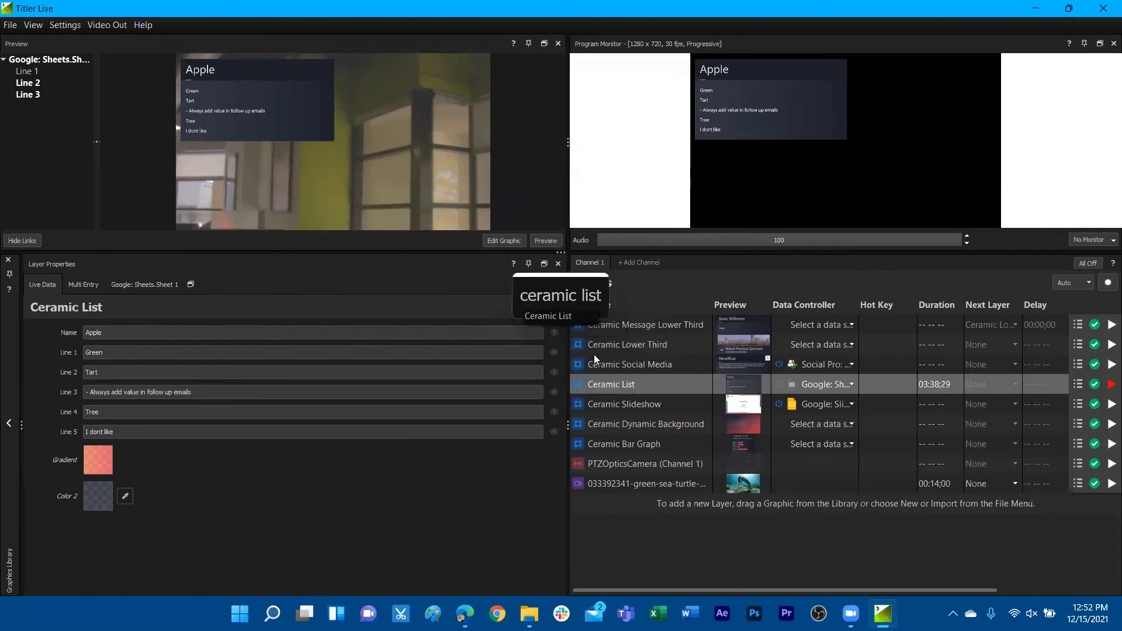
pyautogui.press('BackSpace')
pyautogui.press('BackSpace')
pyautogui.write('+')
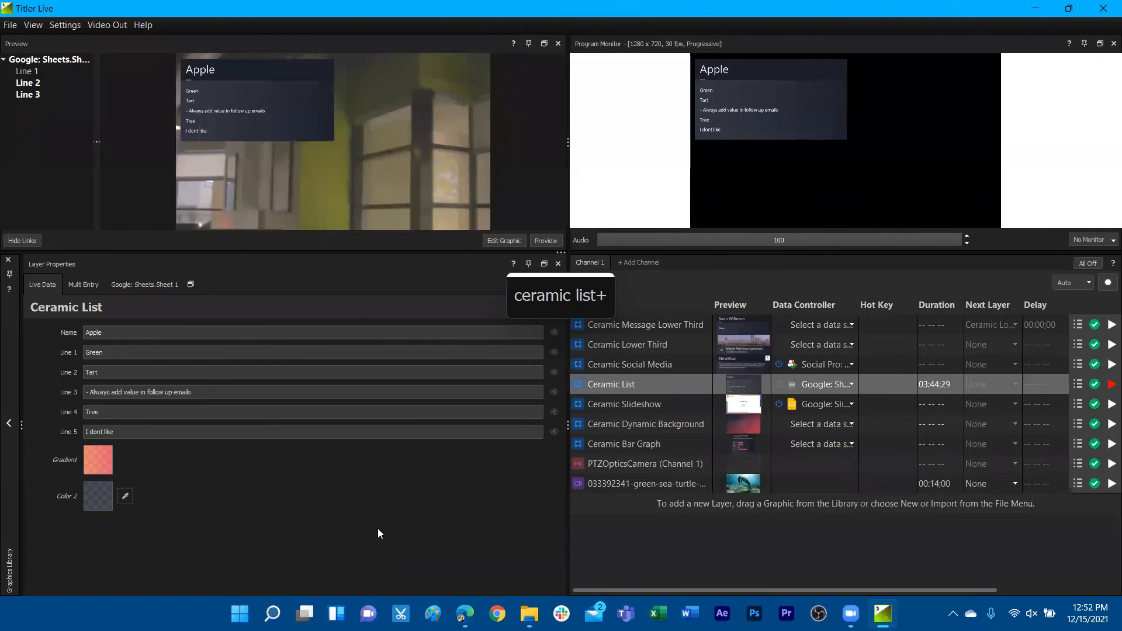
pyautogui.press('BackSpace')
pyautogui.press('Escape')
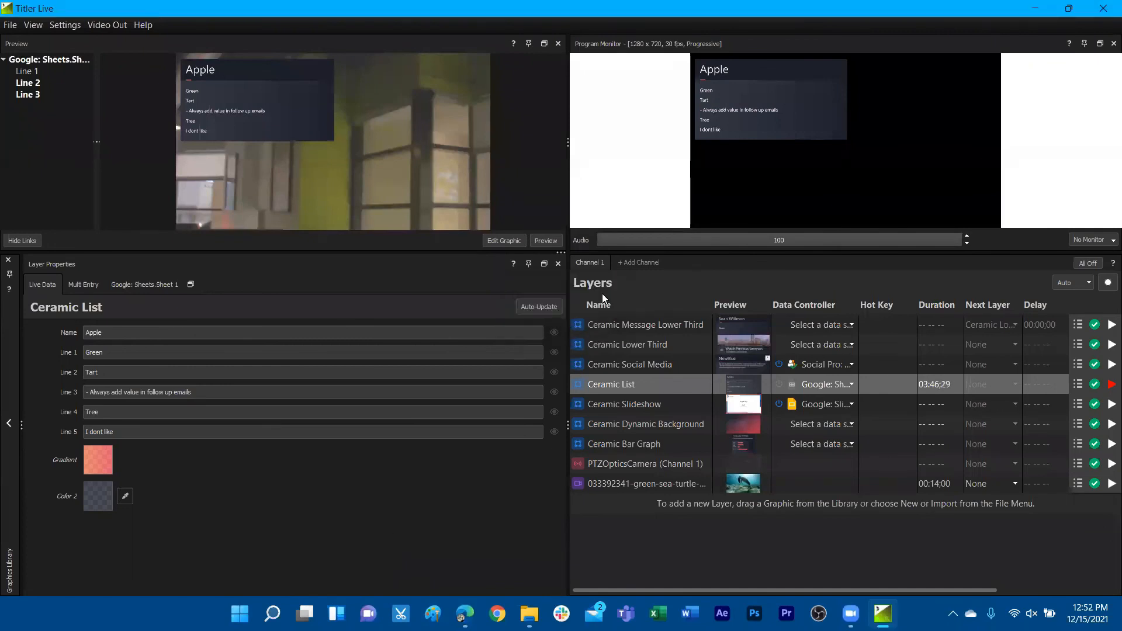
# Reopen the Ceramic List's Google Sheets data and search the Fruit table for Apple and Orange.
pyautogui.click(155, 282)
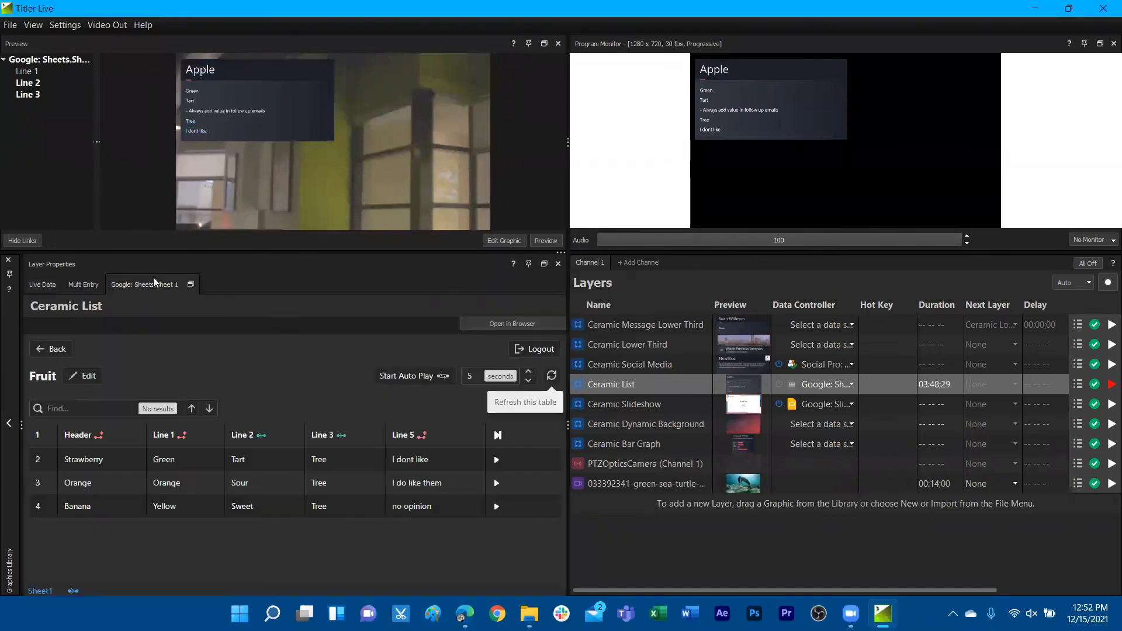
pyautogui.click(108, 409)
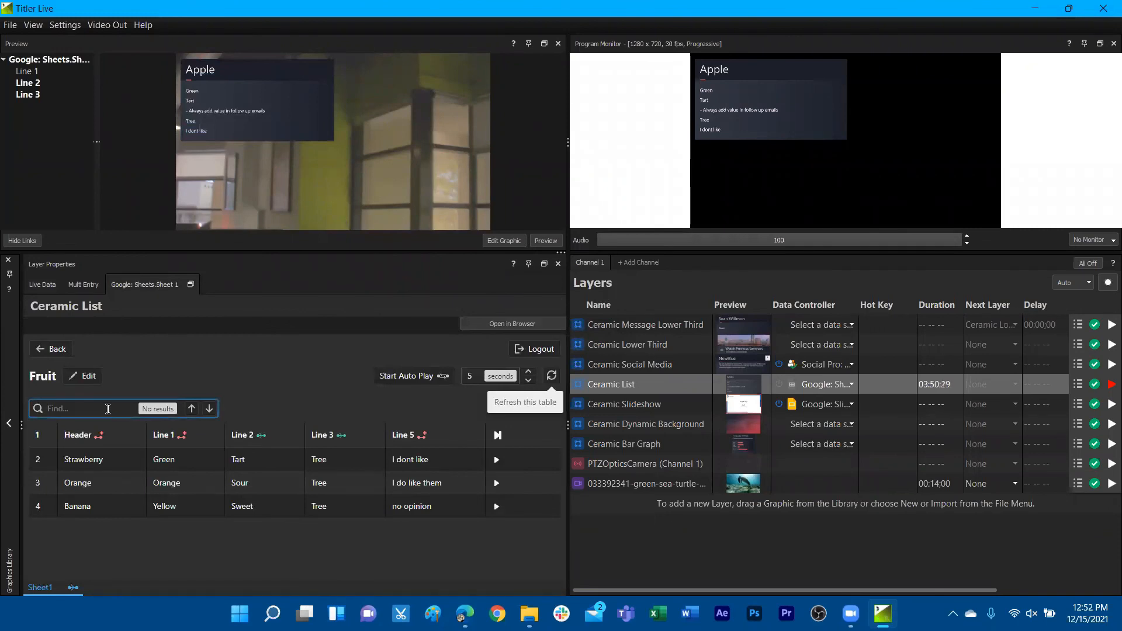
pyautogui.write('Appl')
pyautogui.press('BackSpace')
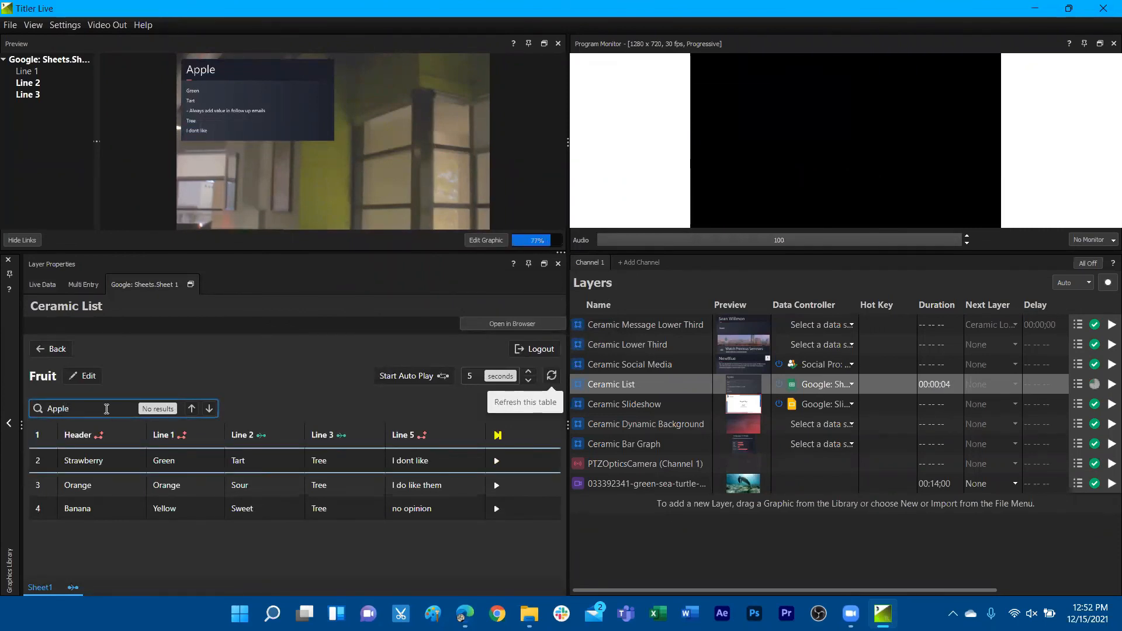
pyautogui.press('BackSpace')
pyautogui.press('BackSpace')
pyautogui.press('BackSpace')
pyautogui.press('BackSpace')
pyautogui.write('Orange')
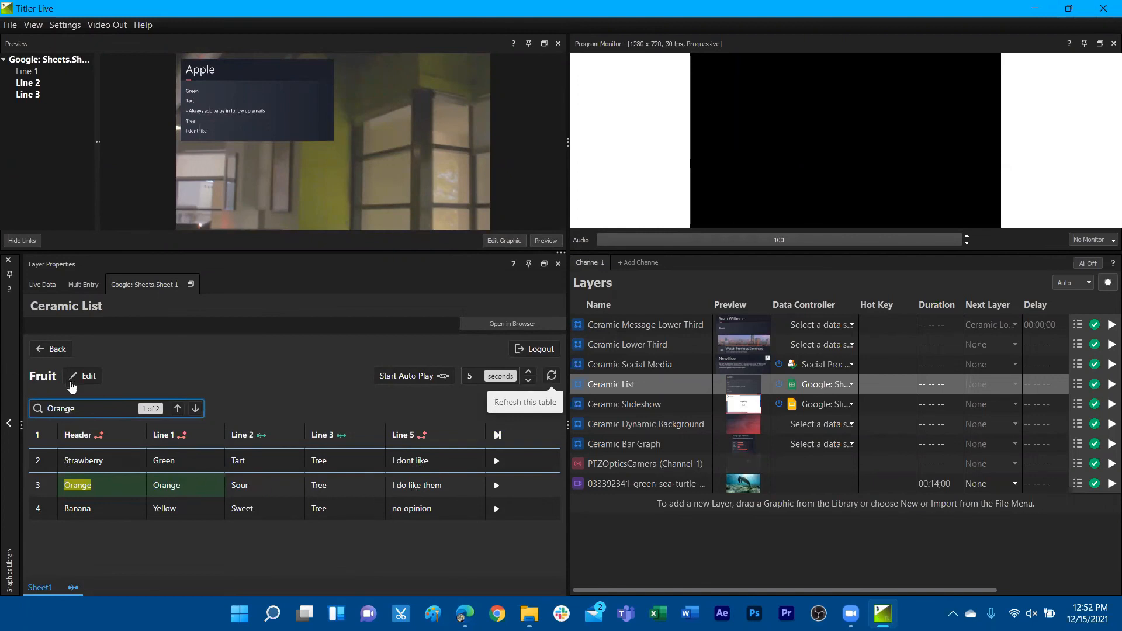
# Play the Ceramic List layer from the Fruit table and switch it to the Orange row.
pyautogui.click(498, 436)
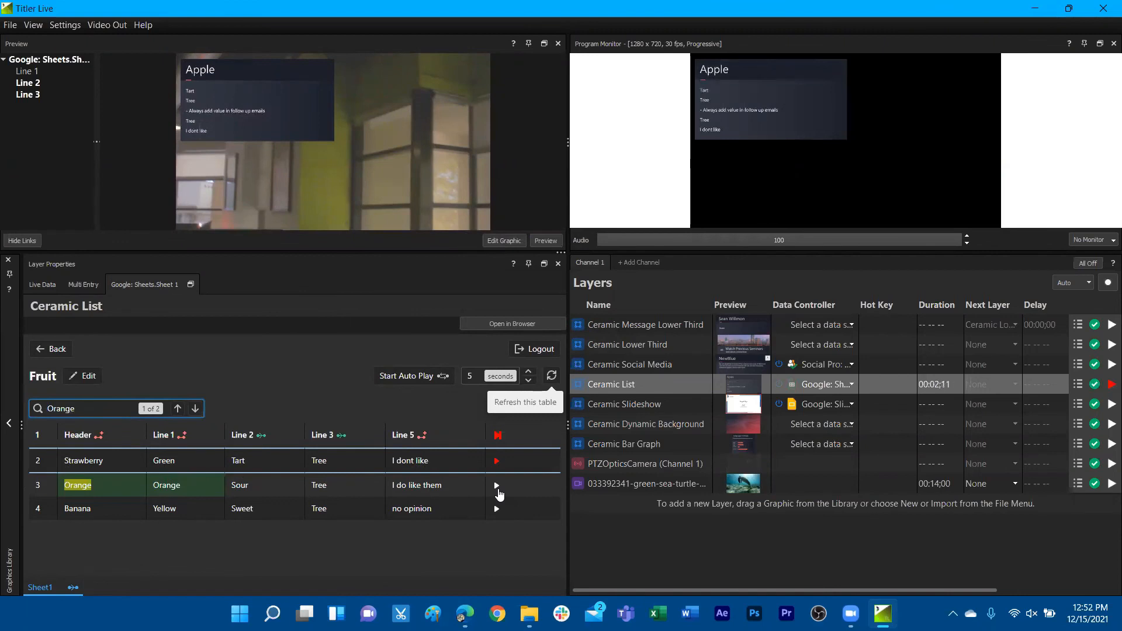
pyautogui.click(403, 380)
pyautogui.click(399, 385)
pyautogui.click(496, 485)
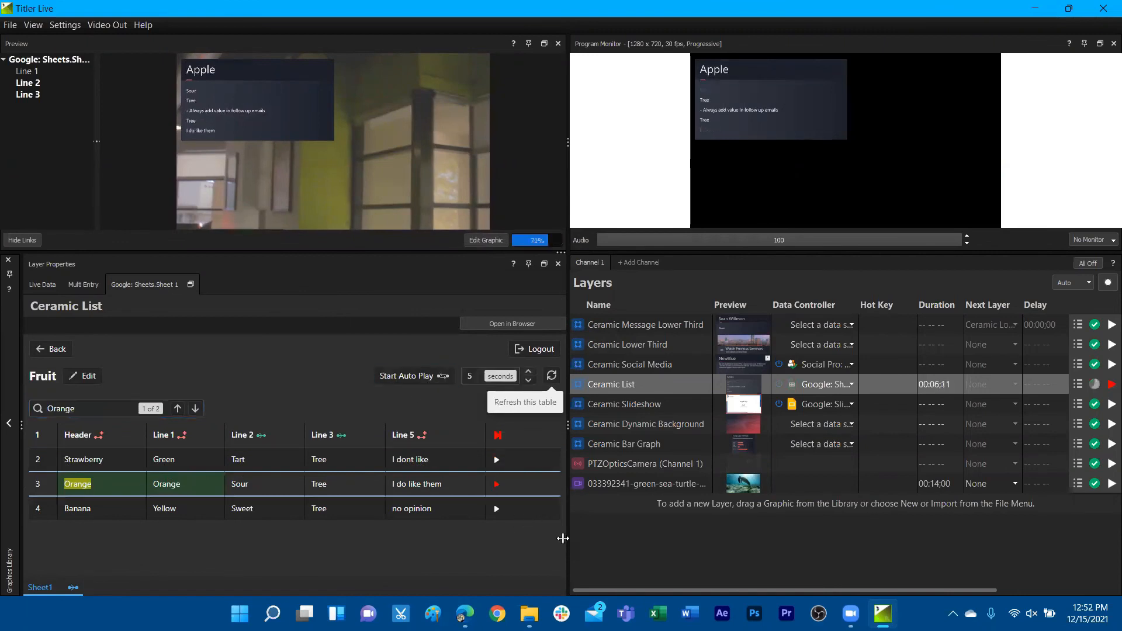